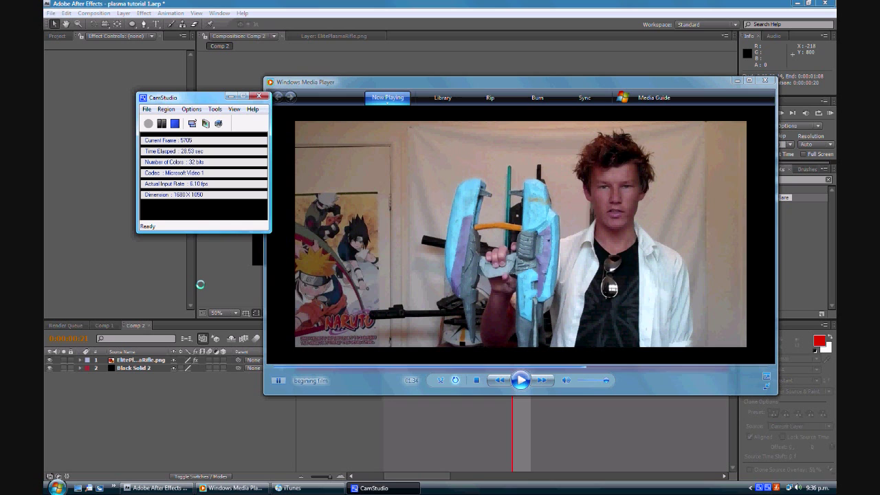
Step: Bring After Effects to the front and pan the Comp 2 view to reframe the rifle
click(215, 272)
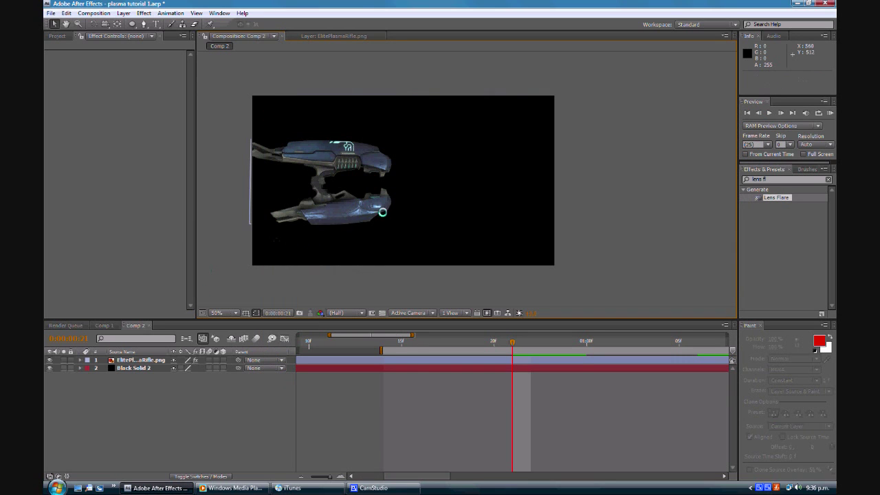
drag(339, 178, 364, 197)
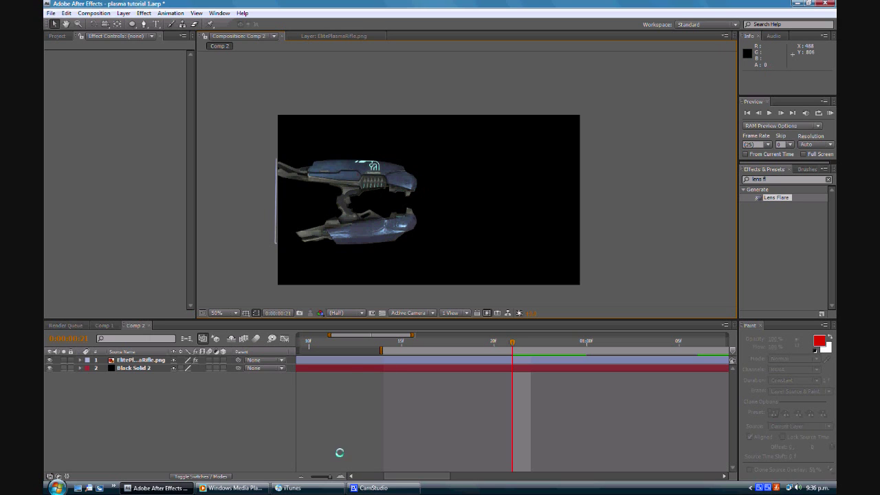
drag(423, 226, 422, 204)
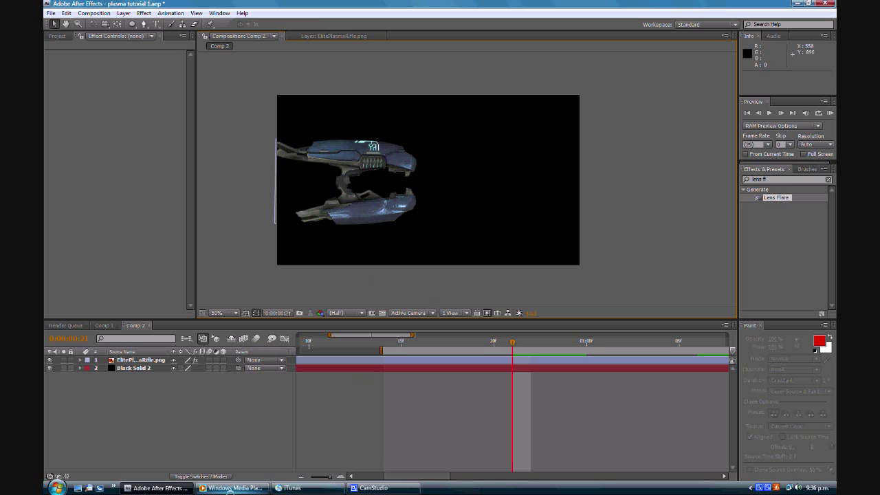
Step: Play the live-action 'begining film' intro clip in Media Player, then close the player
click(227, 489)
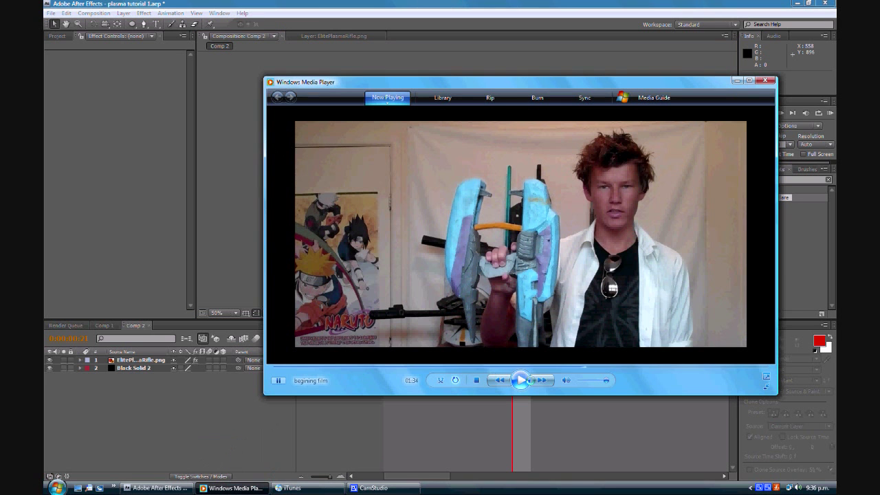
click(521, 379)
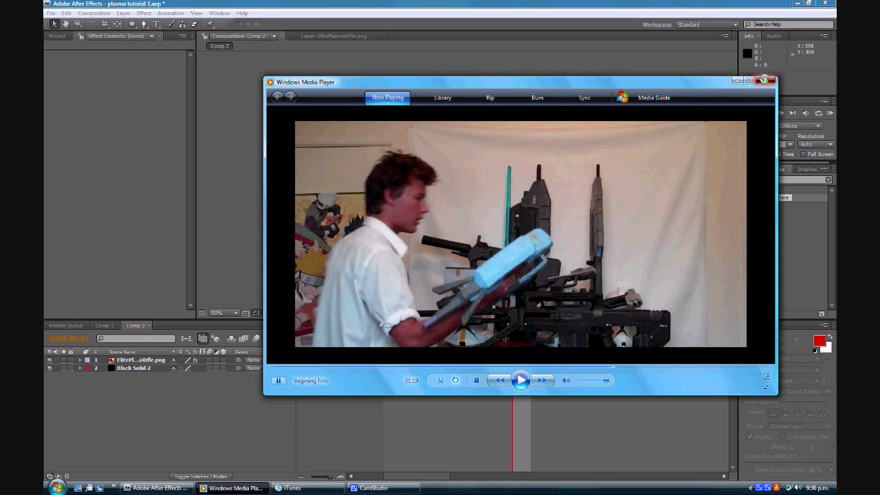
click(761, 80)
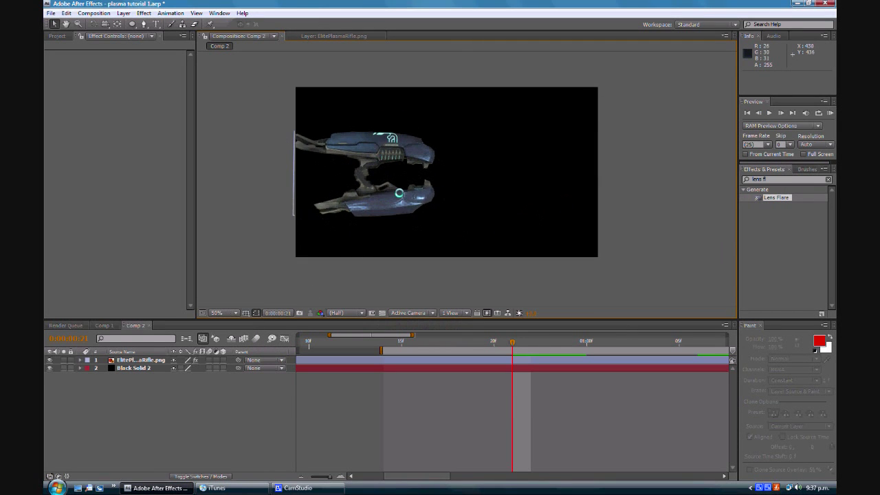
scroll(408, 197, up, 2)
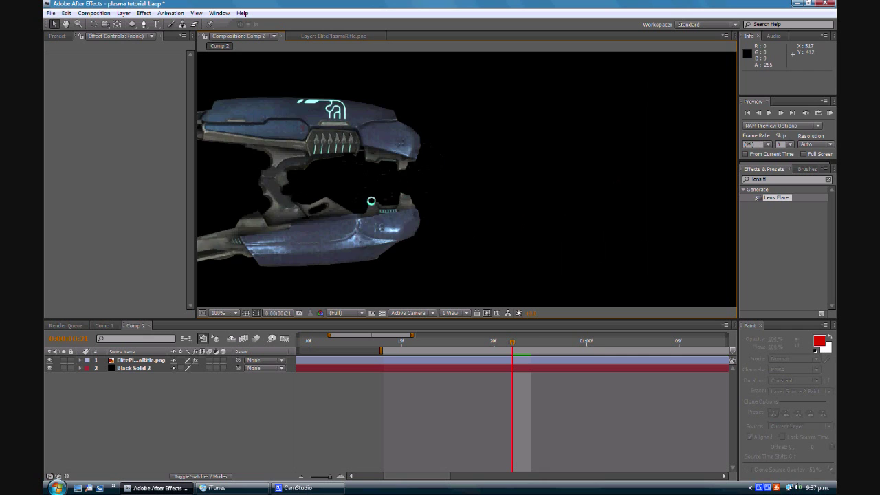
click(138, 360)
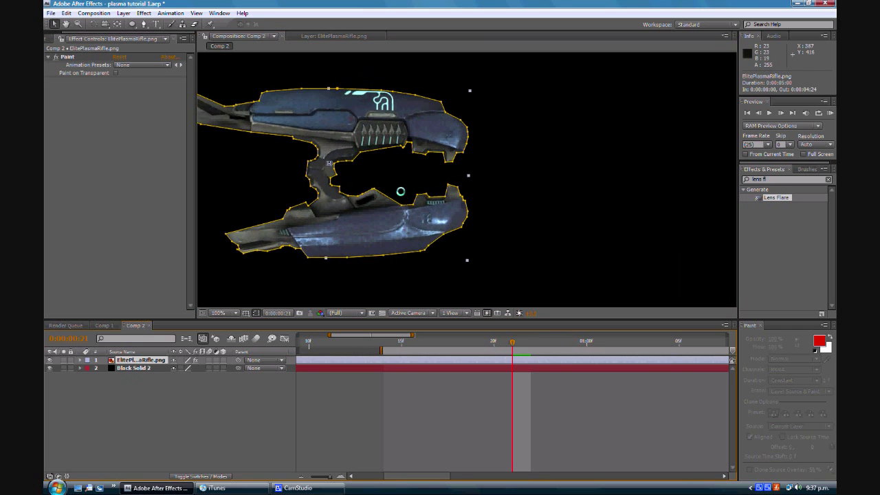
scroll(468, 189, down, 2)
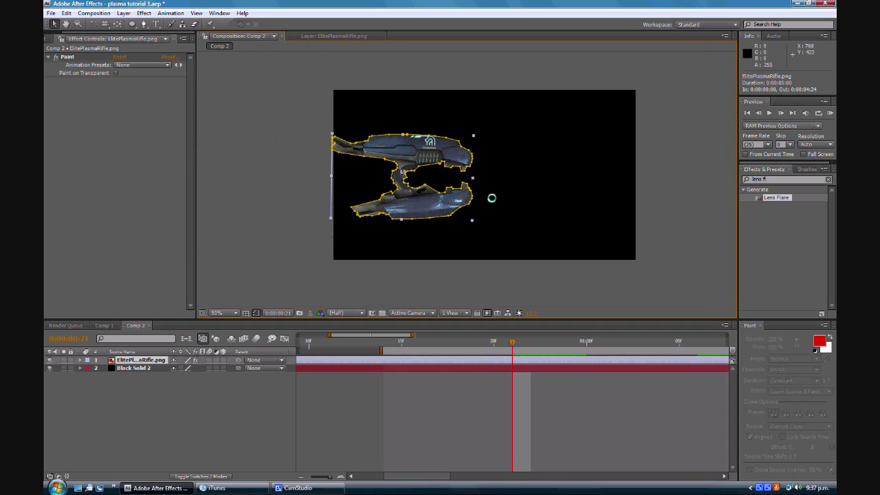
click(501, 289)
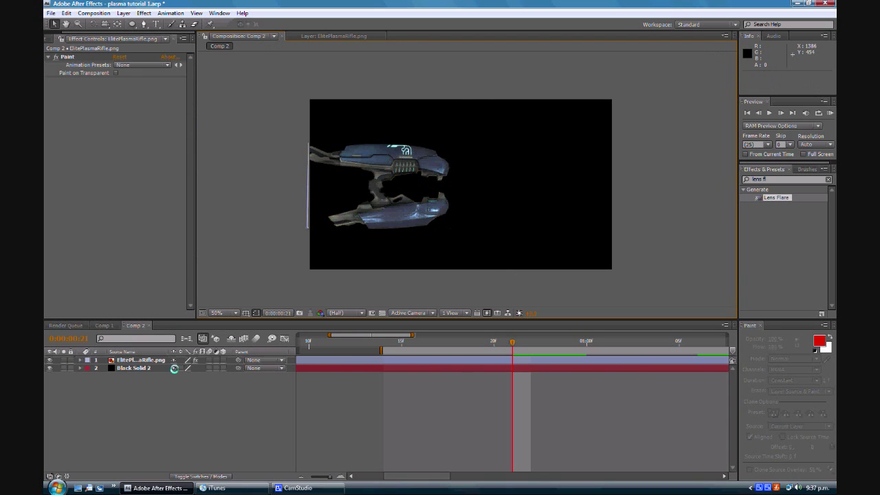
click(140, 368)
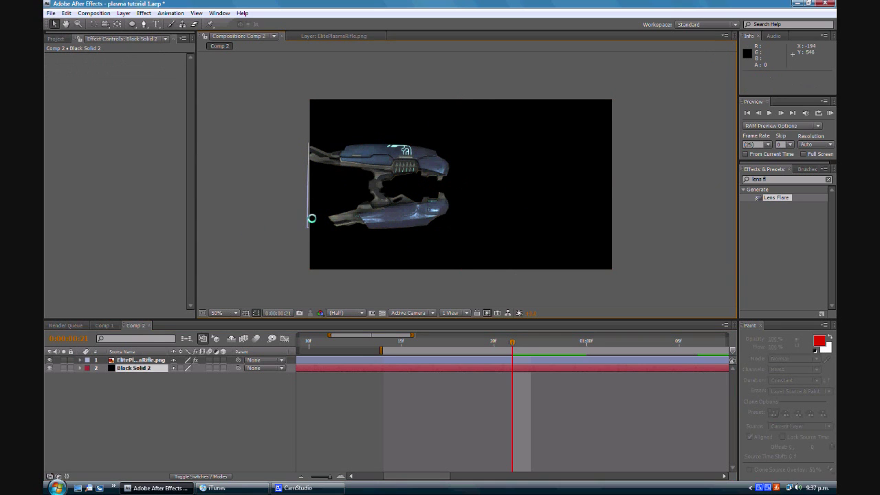
Step: Create a new white solid layer, White Solid 3, in the composition
right_click(609, 166)
mouse_move(630, 172)
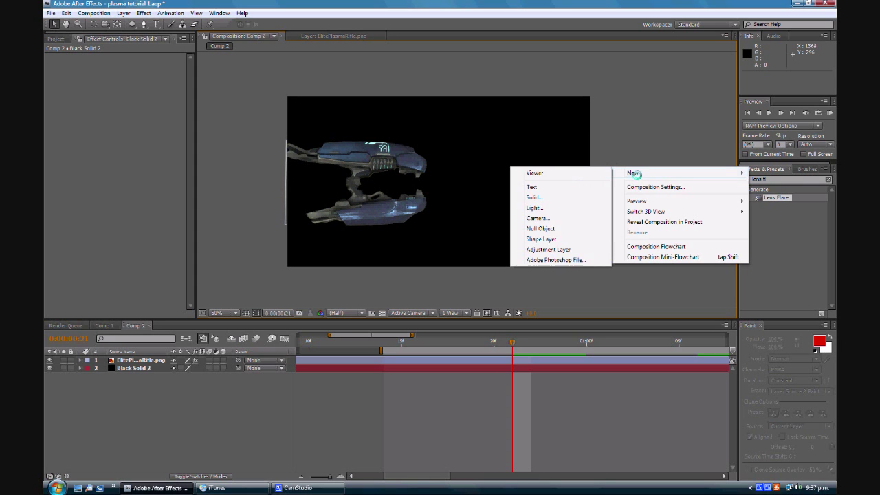
click(550, 196)
click(429, 300)
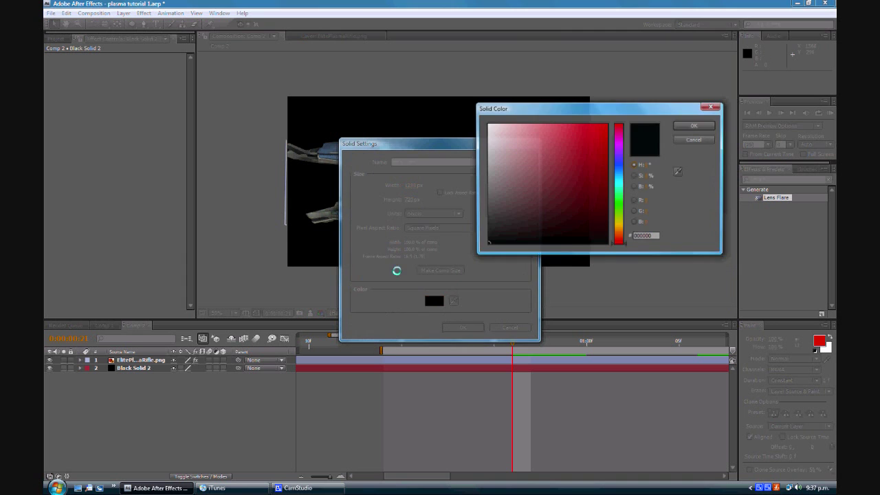
drag(501, 132, 489, 124)
click(693, 126)
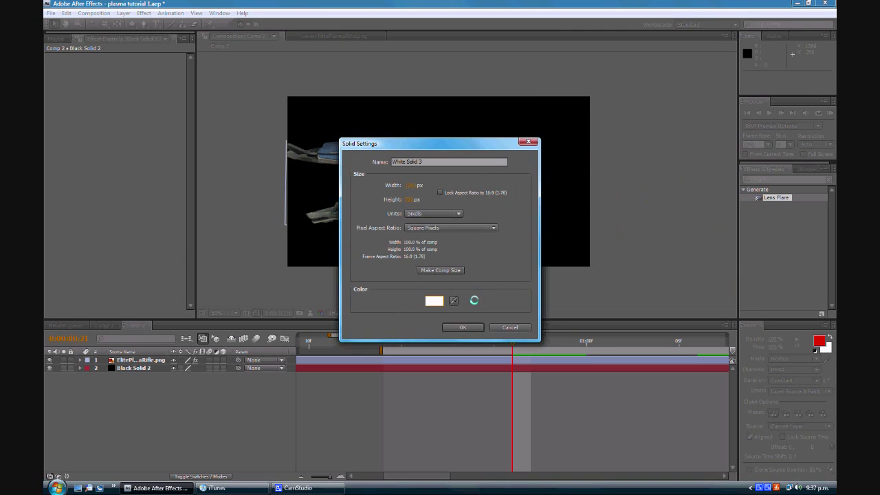
click(461, 327)
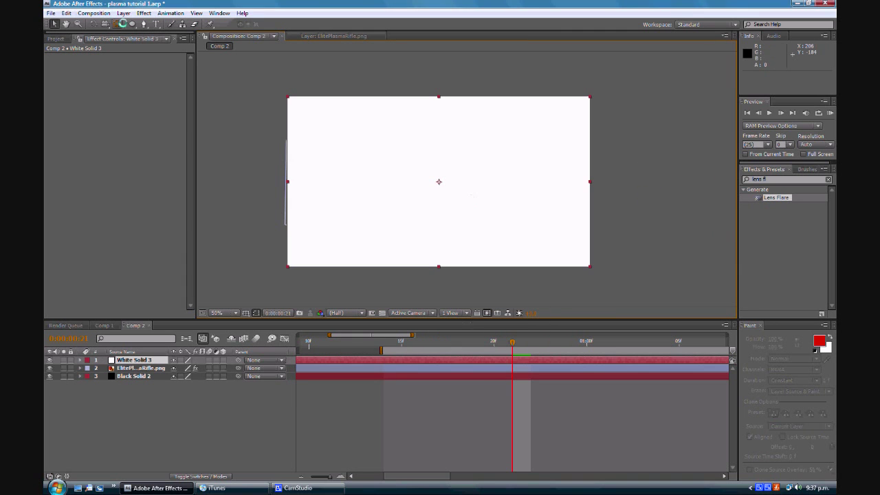
Step: Draw an ellipse mask on the white solid just in front of the rifle's muzzle
click(130, 24)
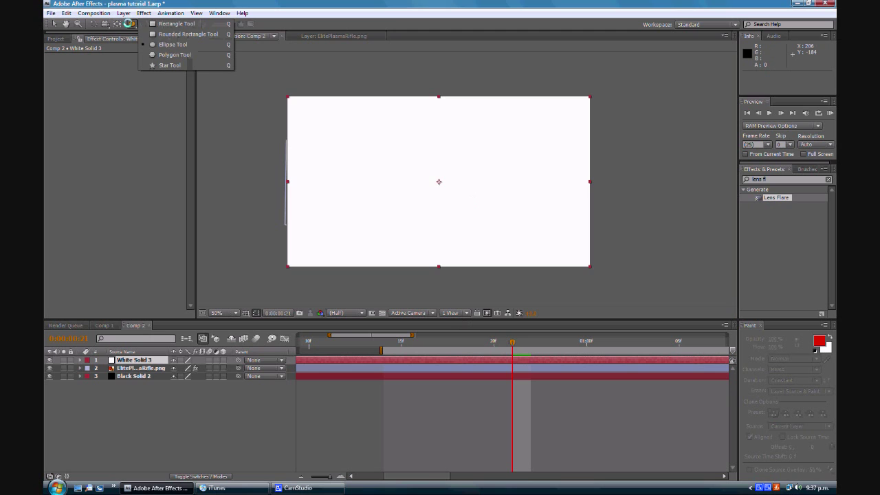
click(182, 44)
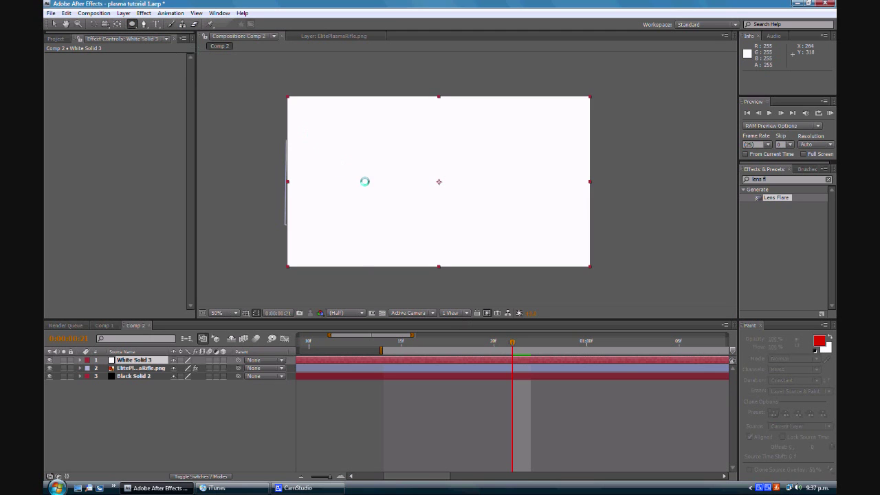
drag(375, 187, 417, 202)
click(54, 24)
click(481, 202)
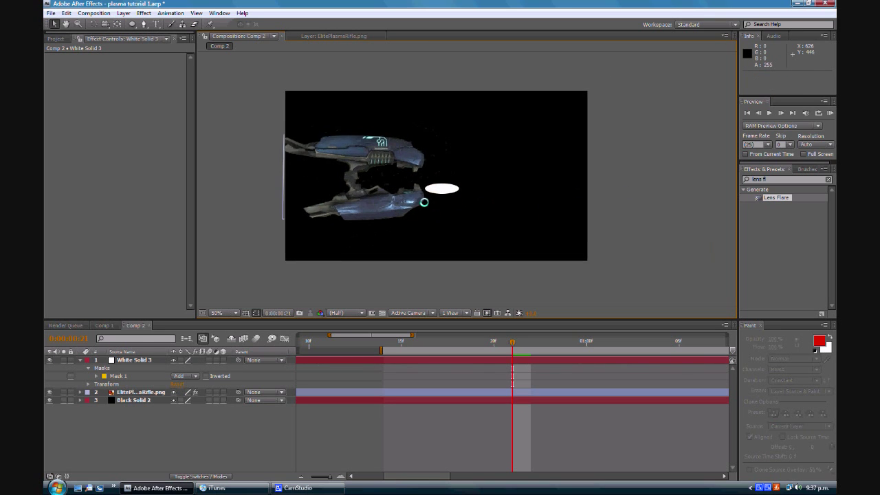
scroll(468, 178, up, 2)
Step: Apply Trapcode Shine to the white ellipse, set its source point on the ellipse, and nudge it right
click(414, 199)
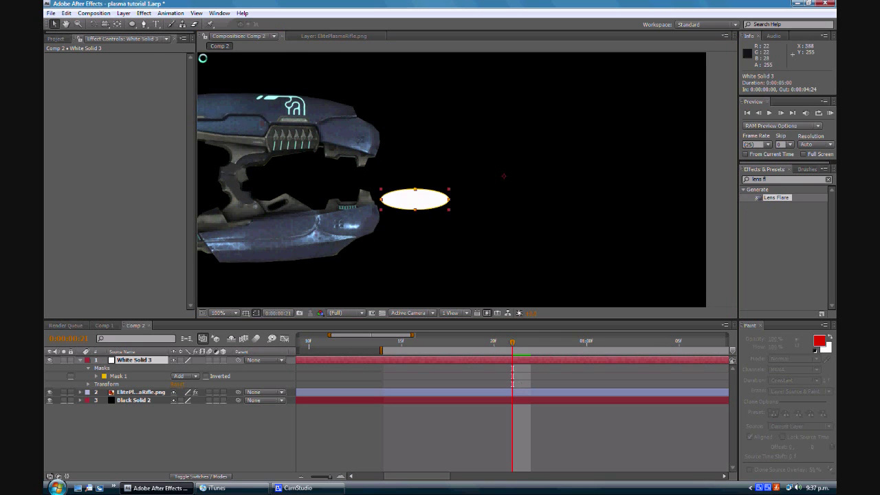
click(144, 13)
mouse_move(210, 308)
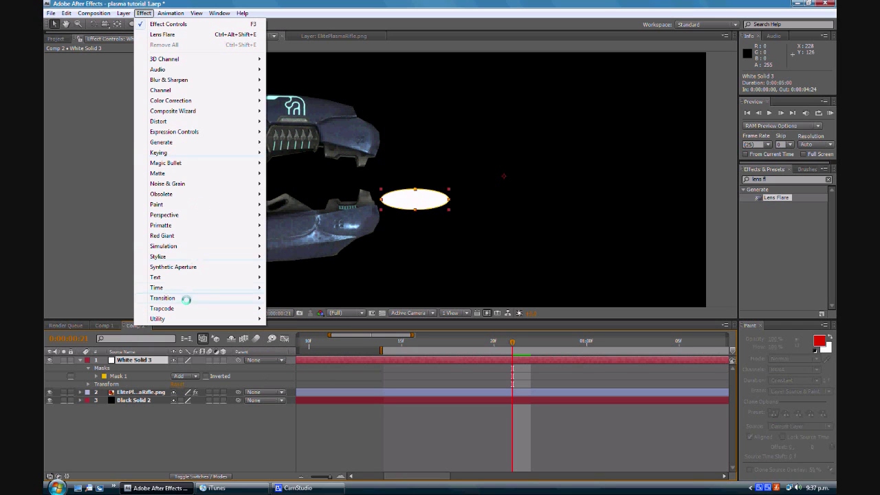
click(294, 361)
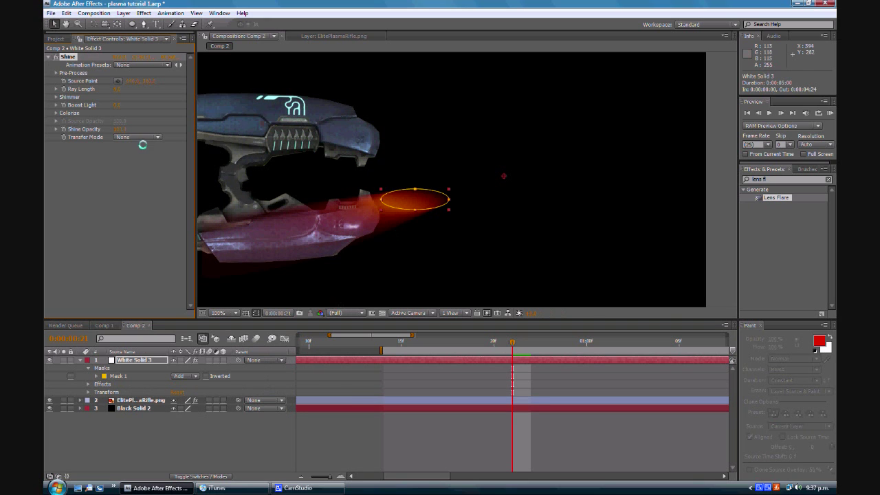
click(116, 81)
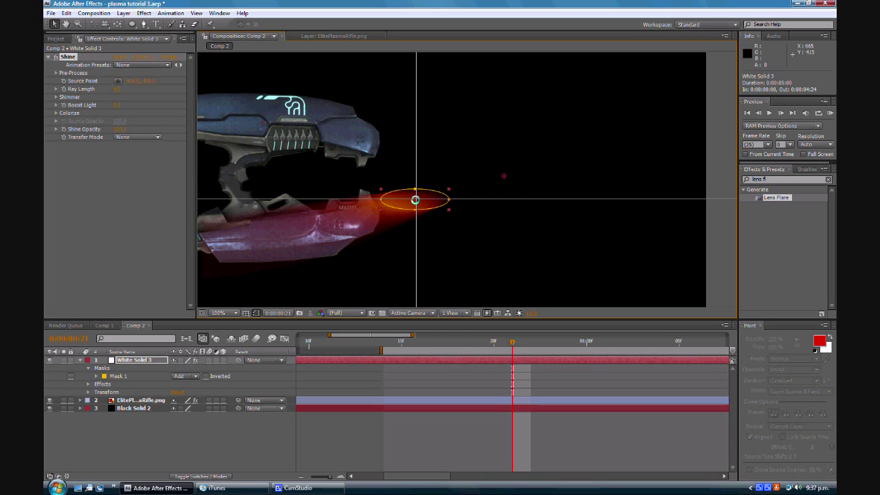
click(416, 199)
drag(416, 199, 425, 200)
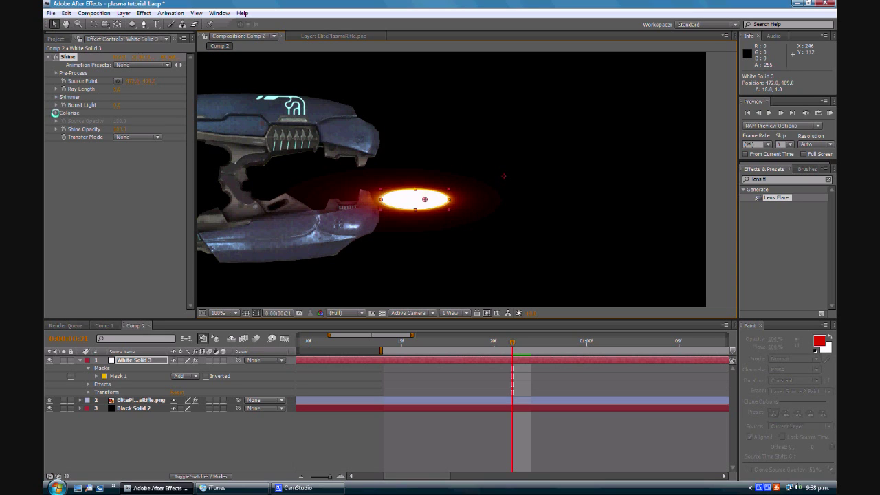
Step: Colorize Shine's Shadows and Midtones to cyan 00A8FF
click(56, 113)
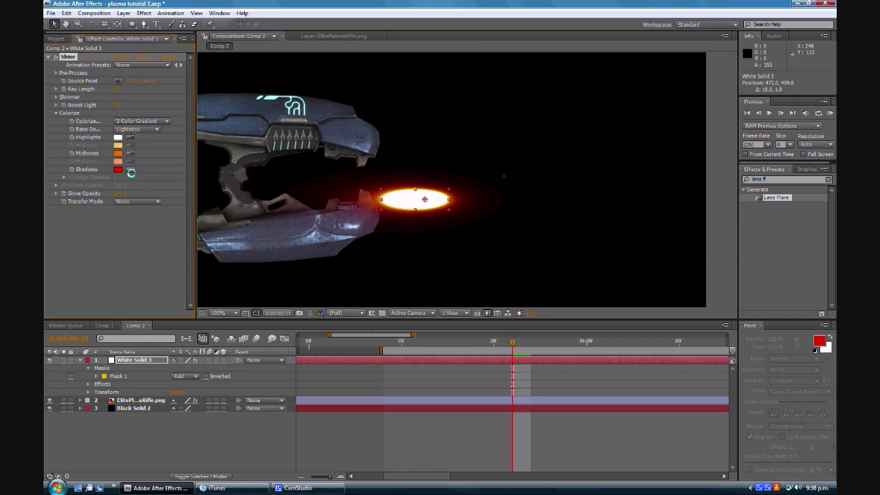
click(620, 172)
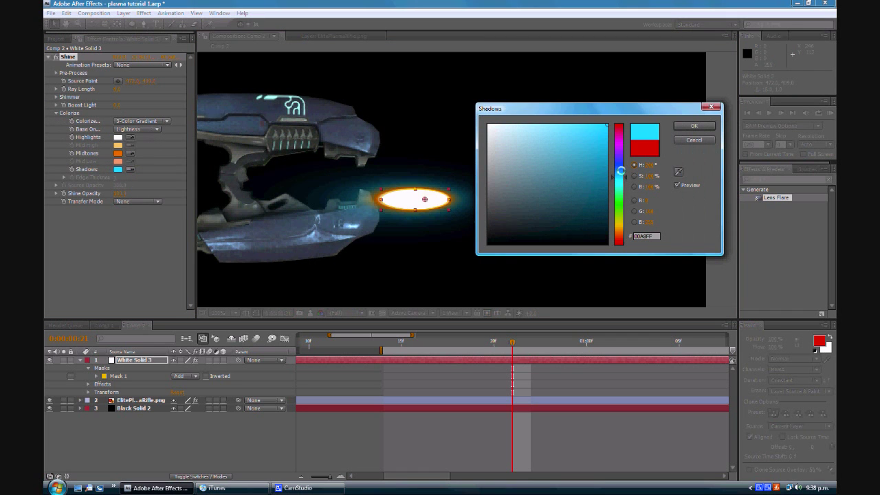
click(682, 126)
click(117, 152)
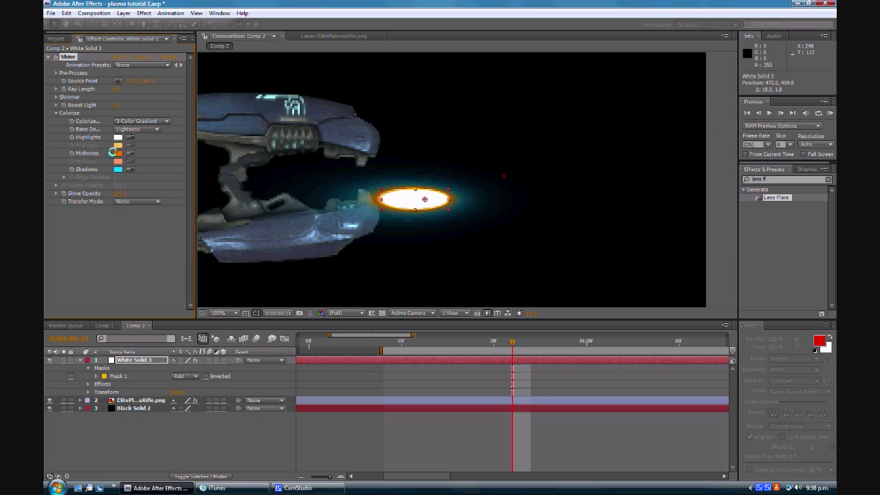
click(619, 177)
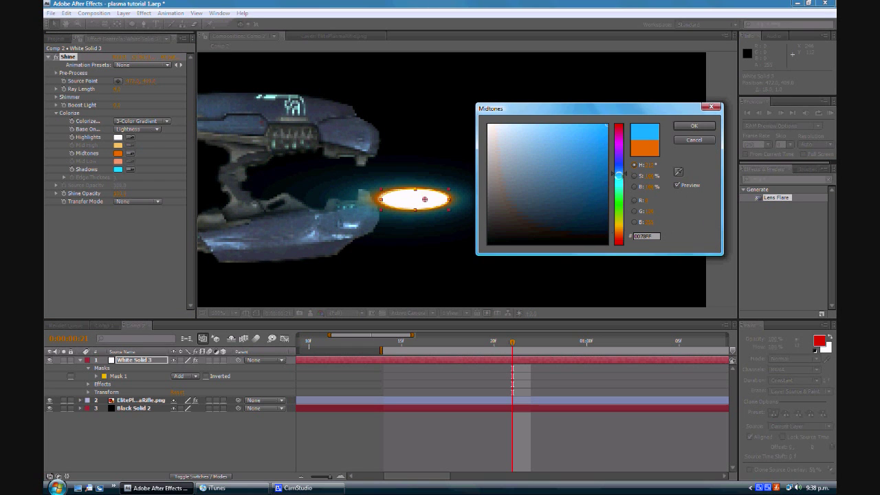
click(693, 126)
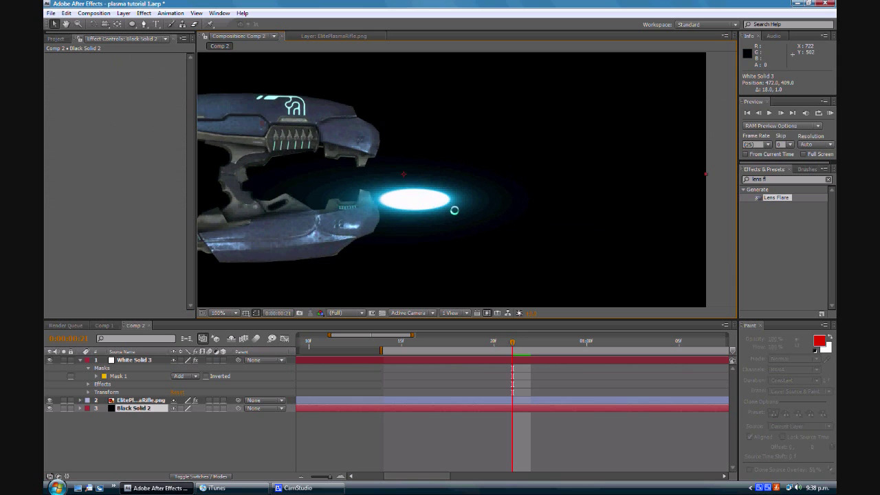
scroll(467, 217, up, 2)
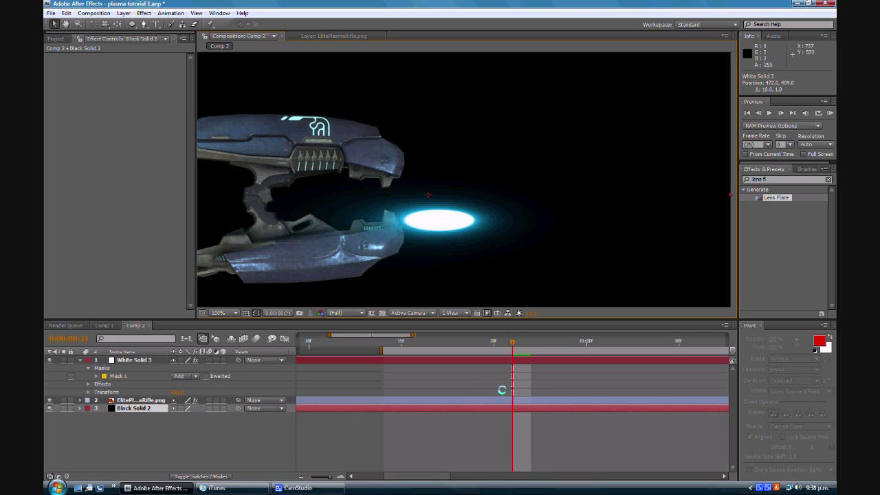
Step: Add a Fast Blur effect to White Solid 3 to soften the cyan glow
click(509, 361)
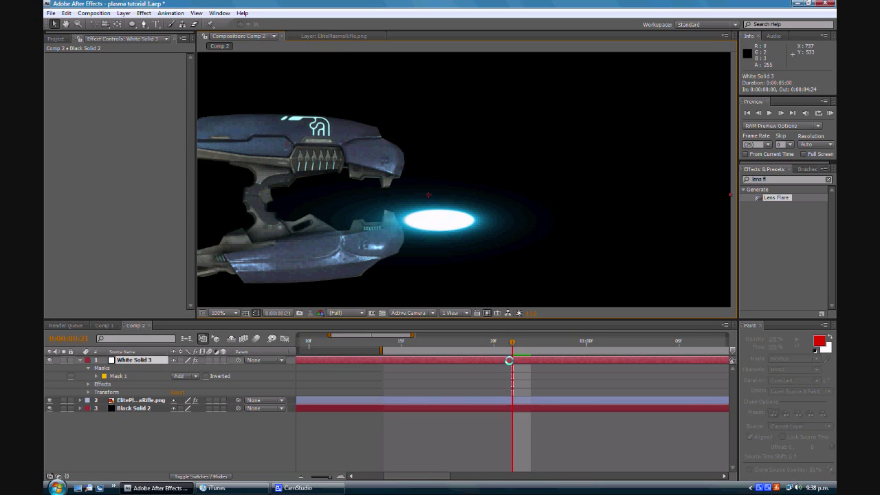
click(141, 13)
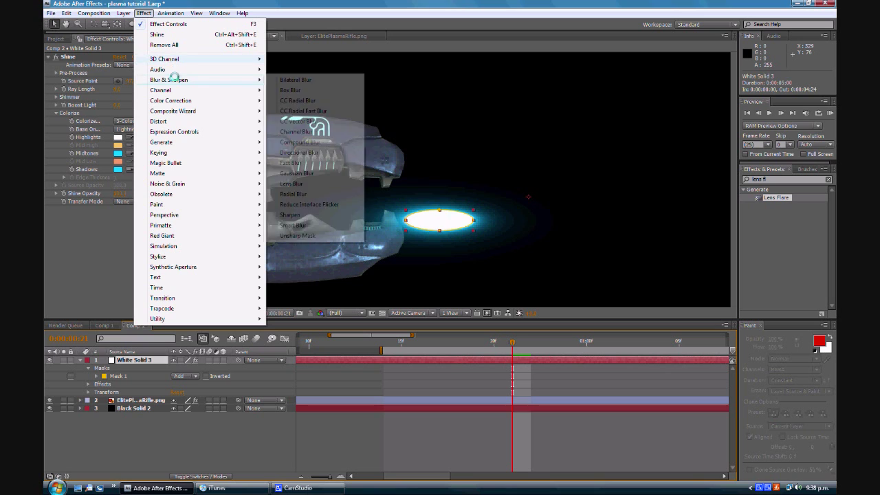
mouse_move(255, 80)
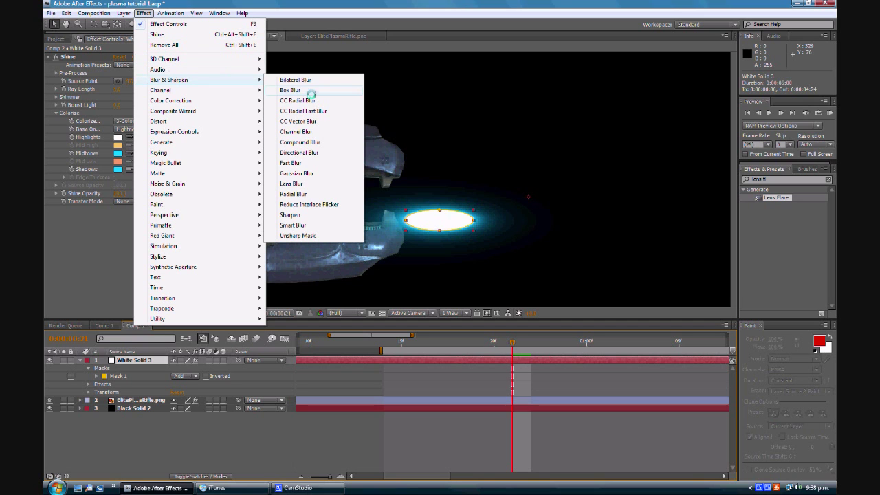
click(321, 164)
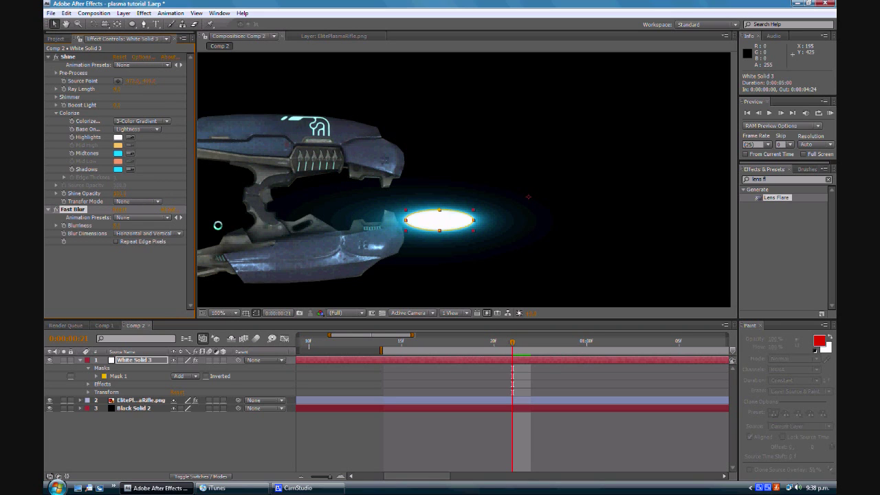
click(506, 250)
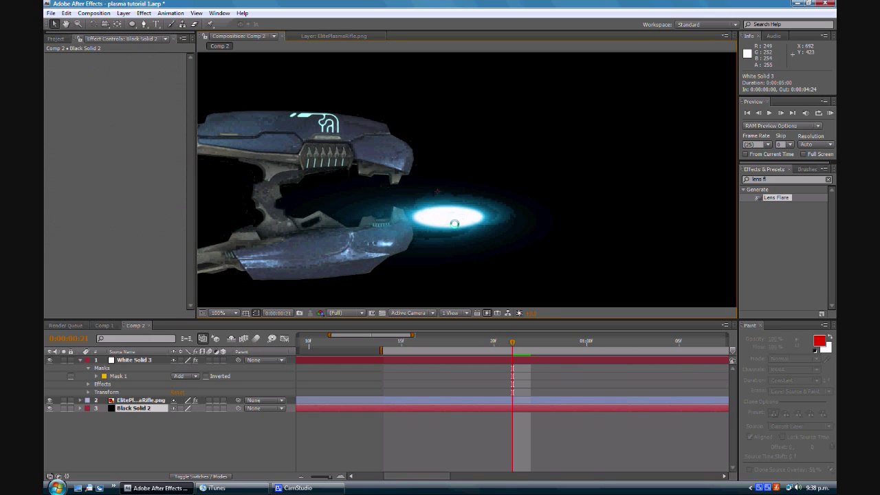
click(510, 360)
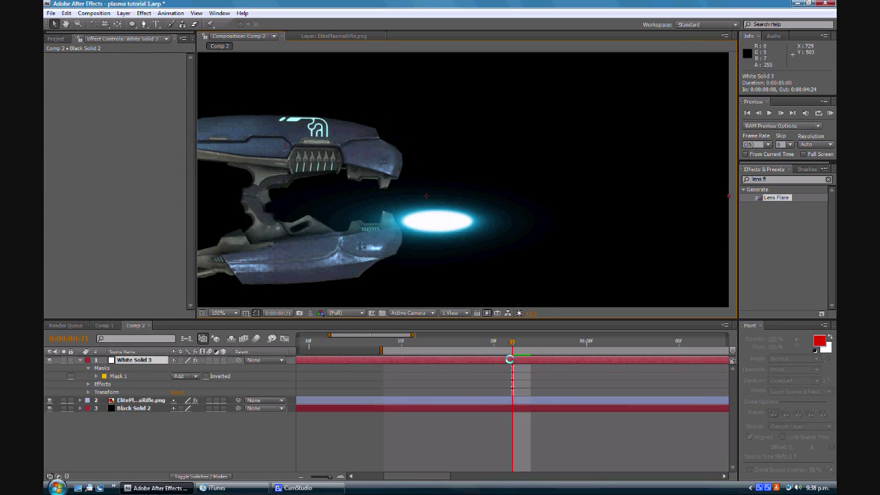
Step: Split White Solid 3 at 0:00:01:00 and delete the earlier piece
scroll(472, 254, down, 2)
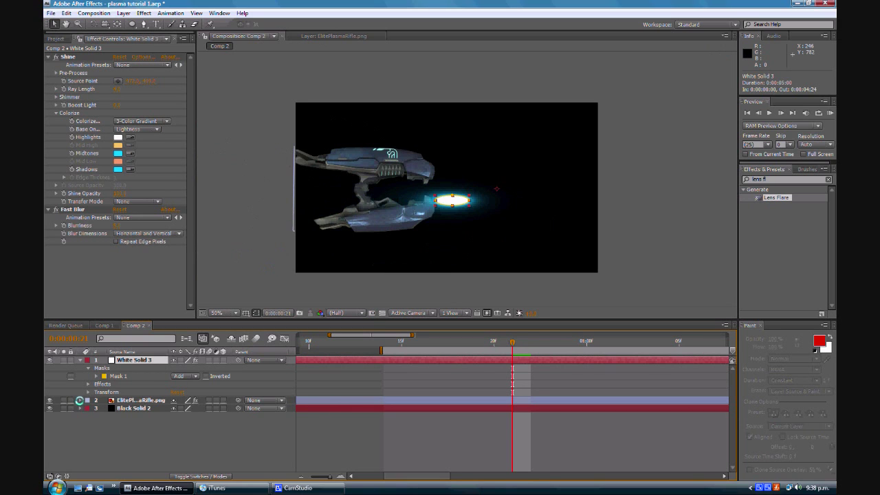
click(79, 399)
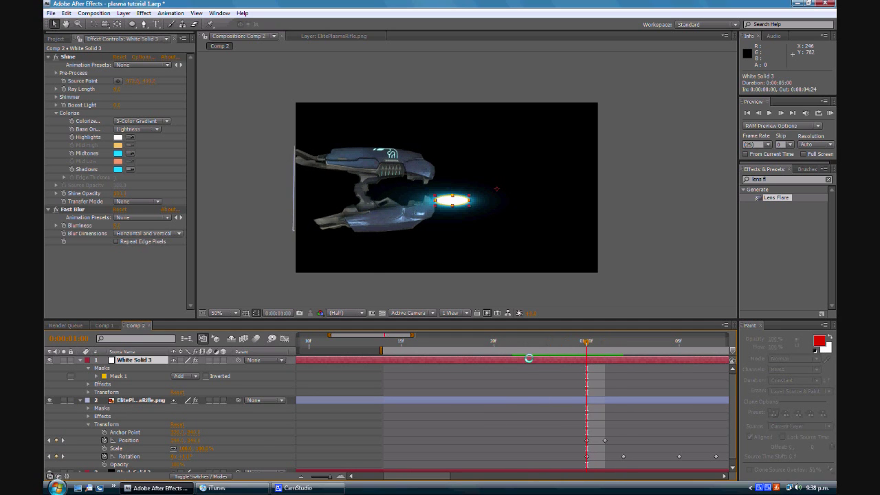
key(period)
key(period)
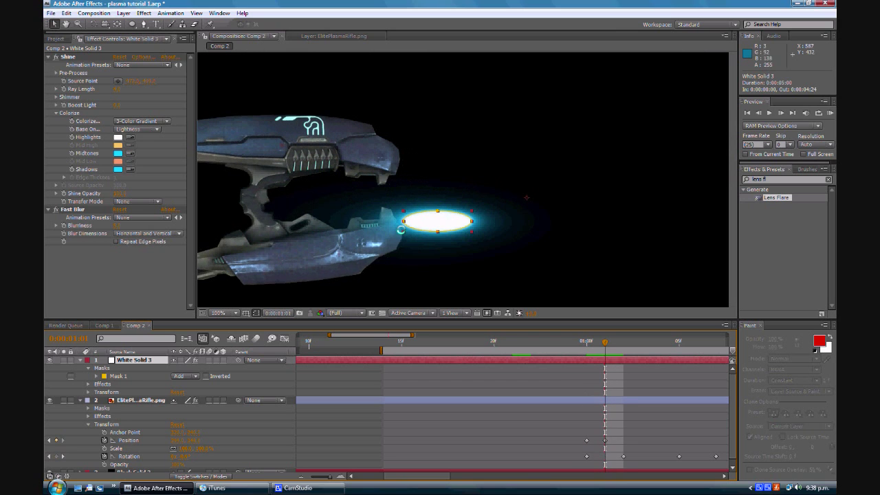
key(Page_Up)
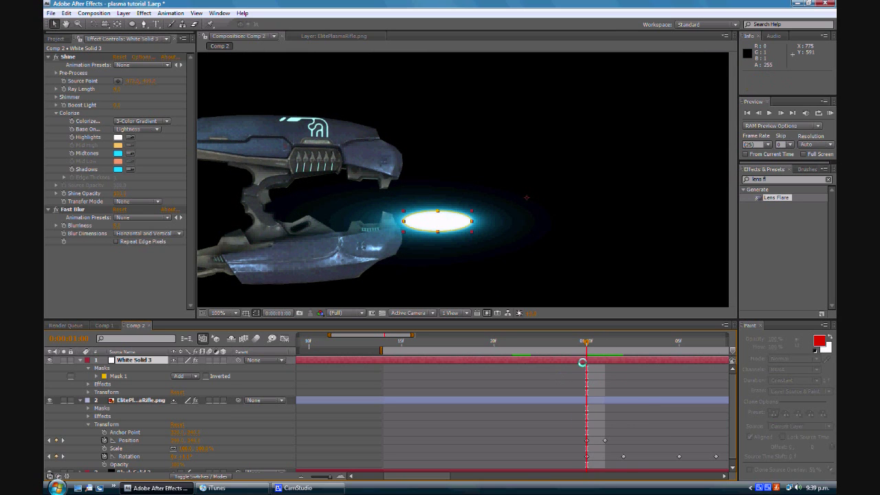
key(ctrl+shift+d)
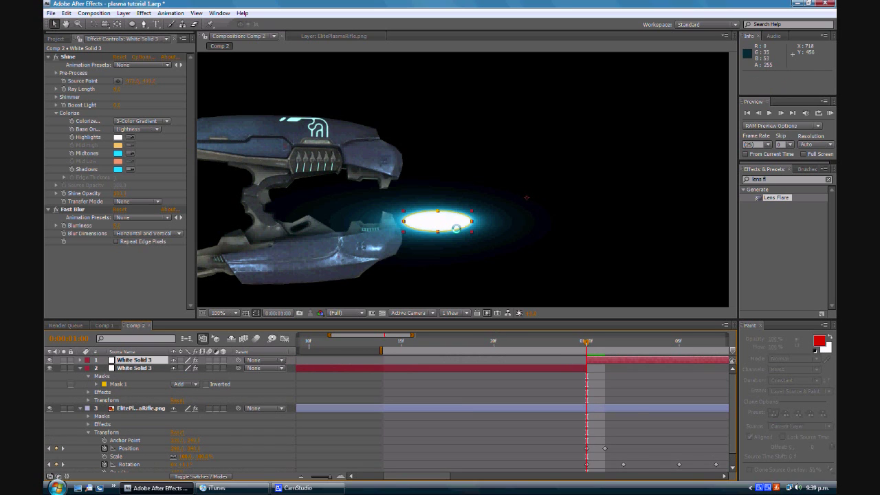
click(564, 366)
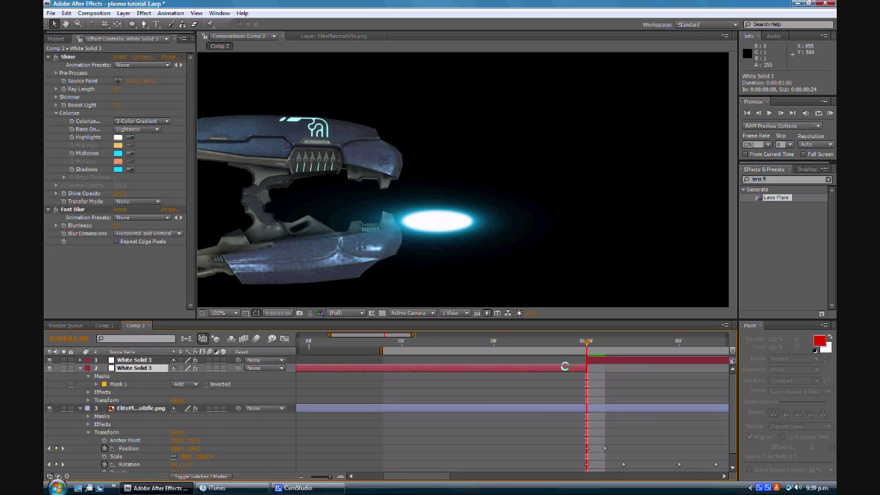
key(Delete)
Step: Confirm the glow starts at 0:00:01:00 and expand White Solid 3's Transform properties
key(Page_Up)
key(Page_Down)
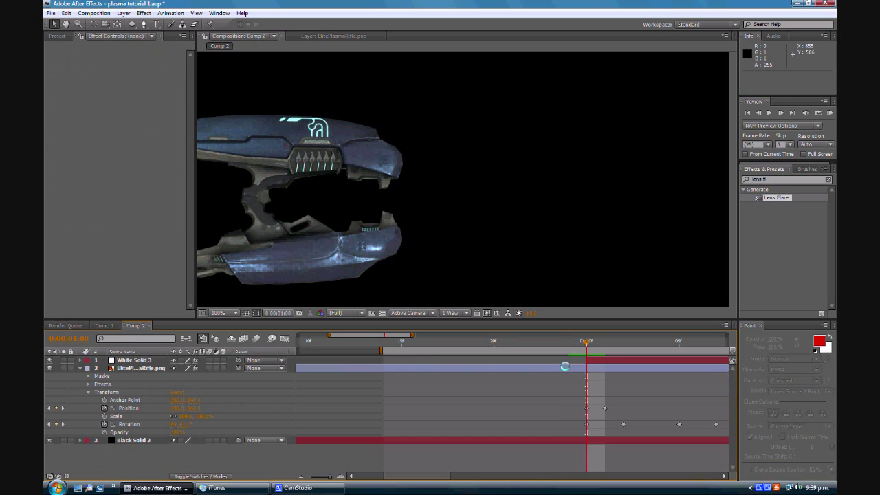
key(Page_Up)
key(Page_Down)
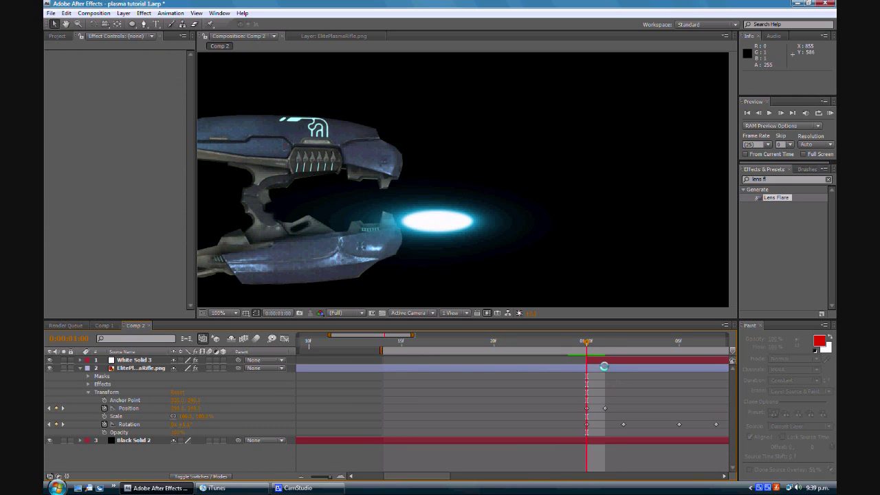
click(602, 360)
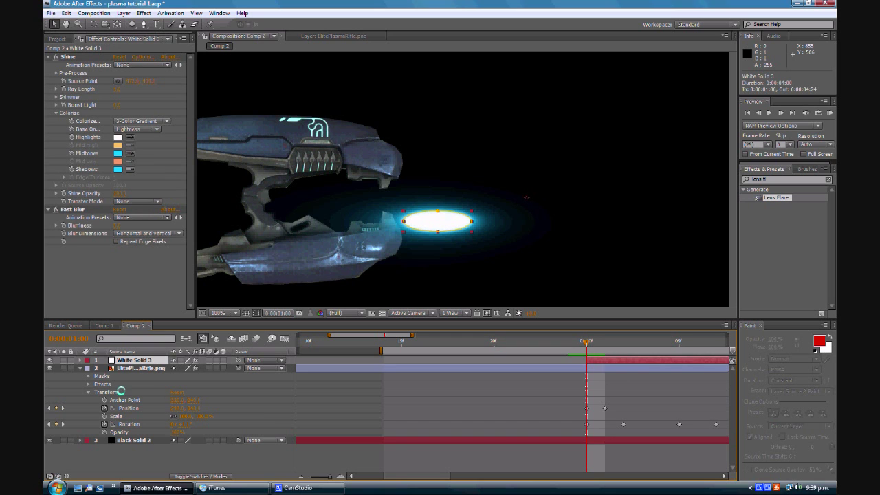
click(79, 367)
click(80, 360)
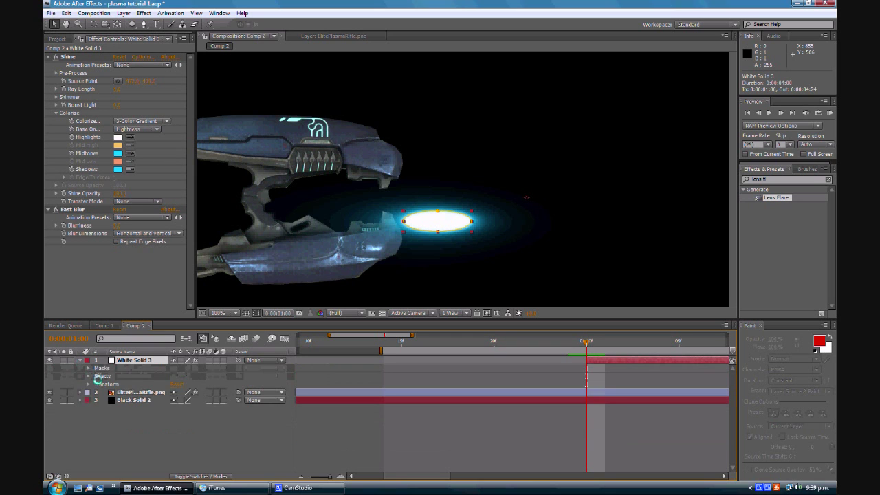
click(89, 383)
Step: Keyframe the glow's Position at 0:00:01:00, then move it far right off-screen a frame later
click(105, 400)
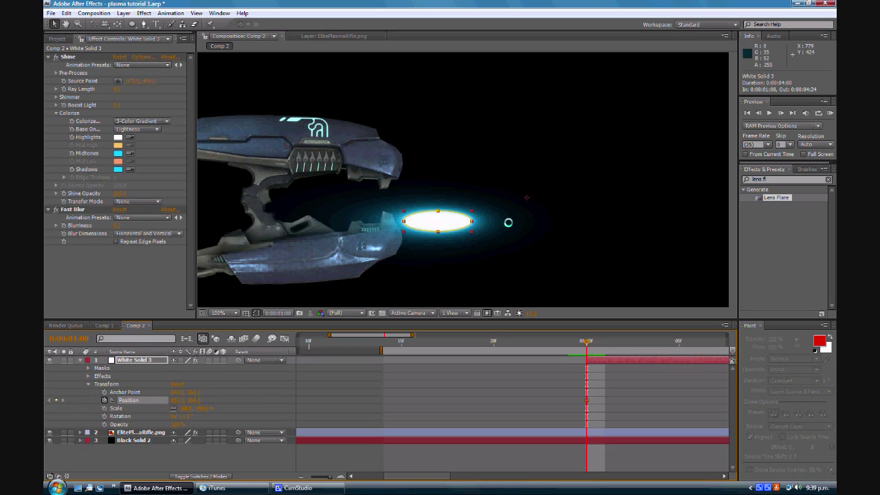
key(comma)
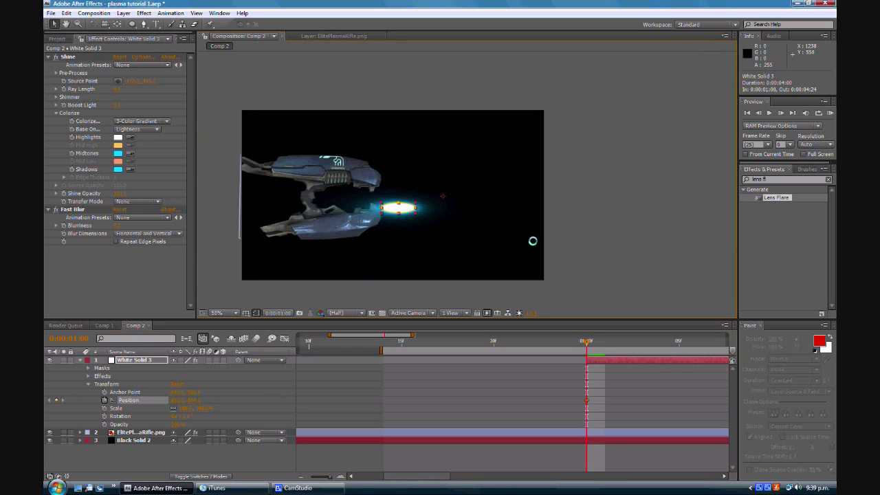
key(Page_Down)
key(Page_Down)
key(Page_Down)
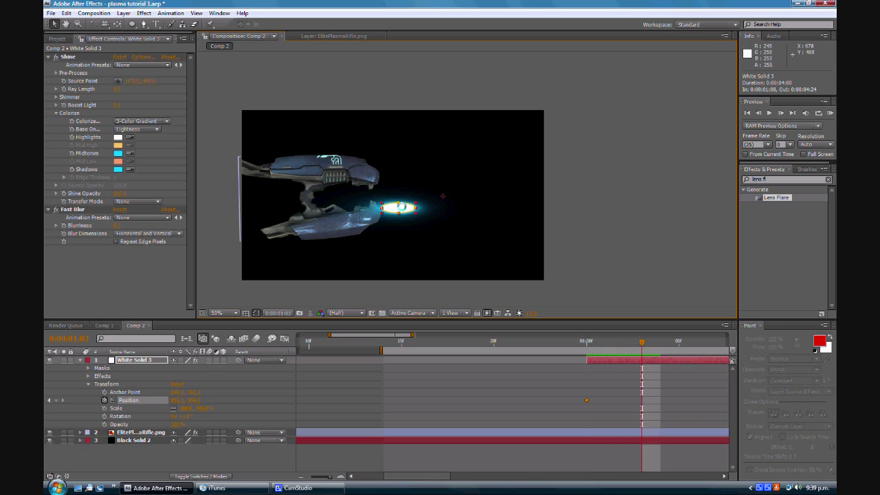
drag(401, 206, 577, 207)
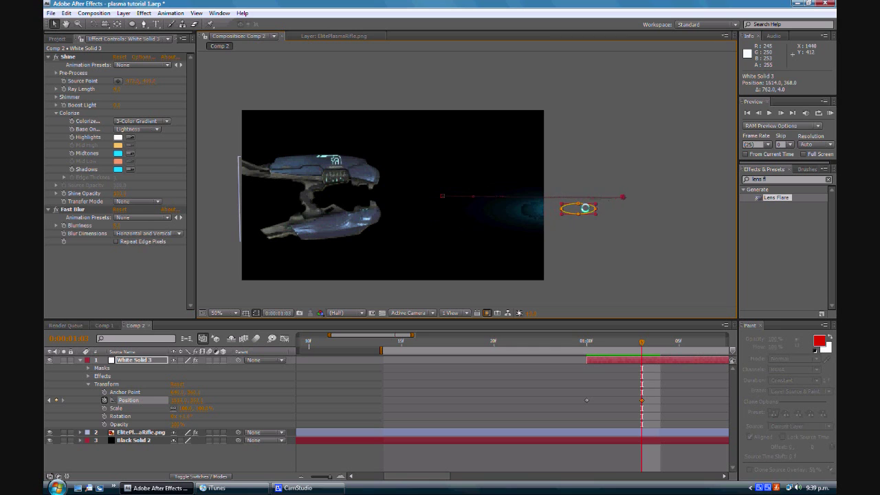
click(572, 240)
Step: Retime the end Position keyframe one frame earlier and preview the bolt animation
drag(585, 342, 530, 343)
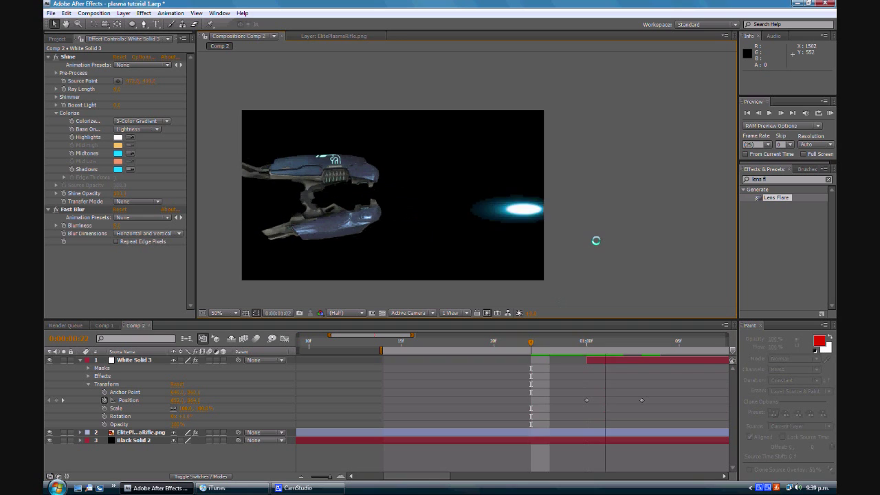
click(542, 342)
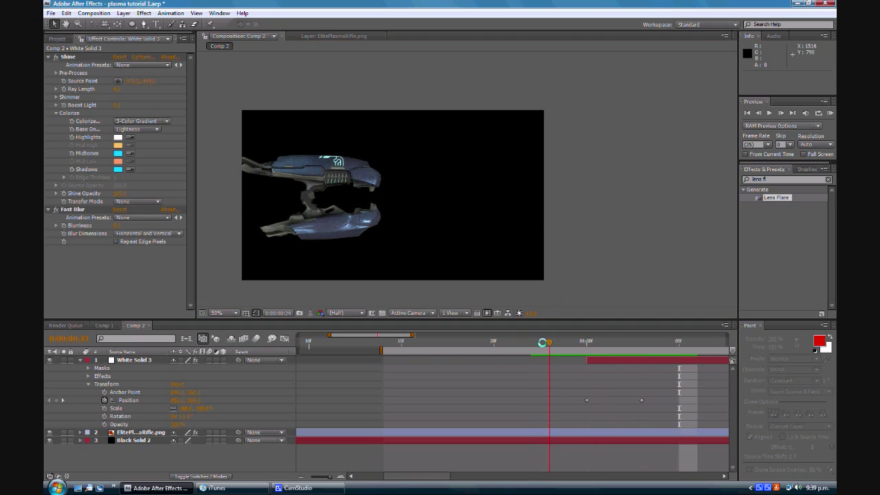
key(Page_Down)
key(Page_Down)
key(Page_Down)
key(Page_Down)
key(Page_Down)
key(Page_Down)
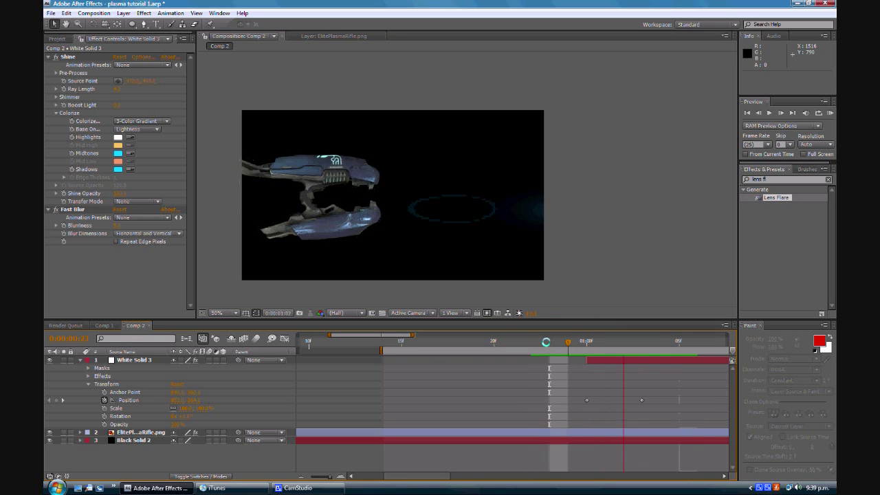
drag(644, 400, 623, 399)
key(space)
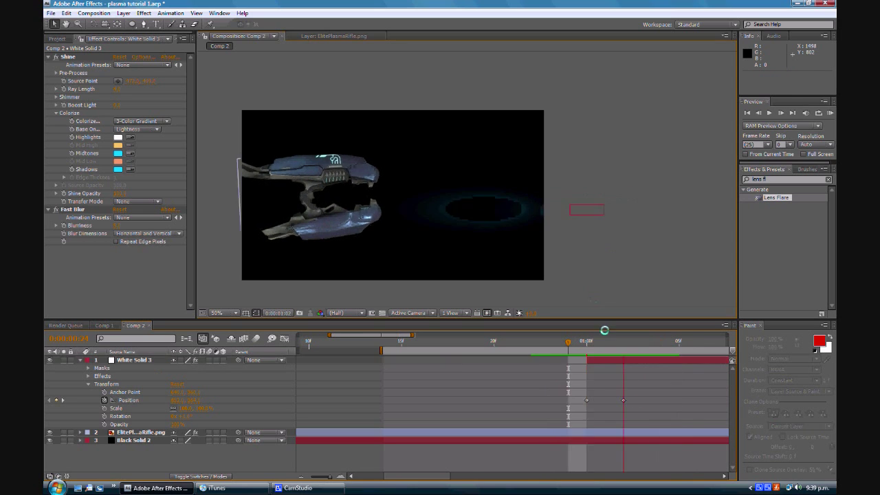
click(584, 341)
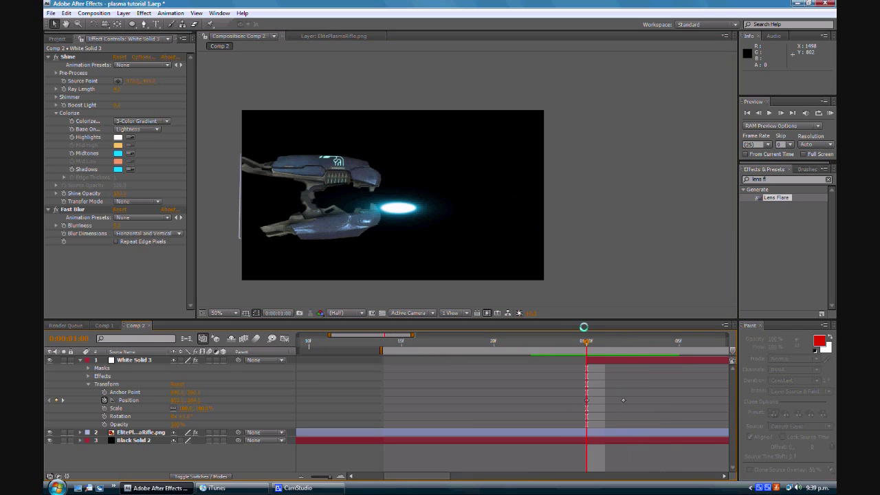
key(Page_Down)
key(Page_Up)
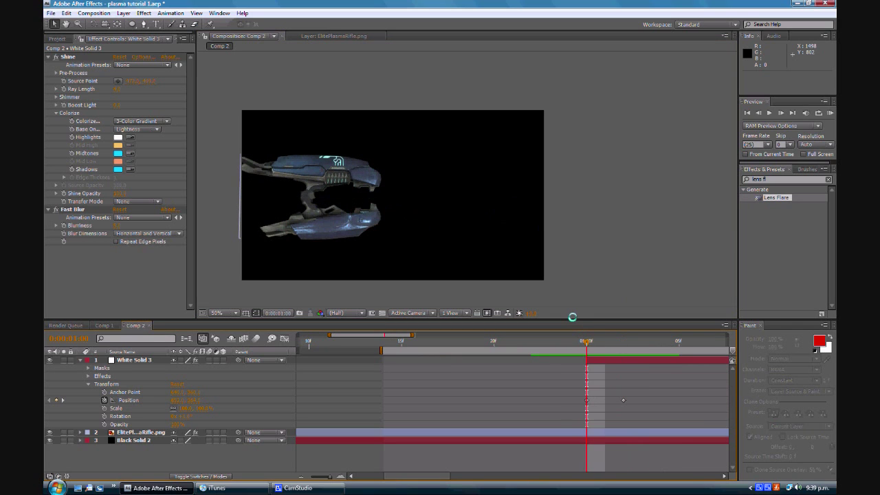
key(Page_Down)
key(Page_Up)
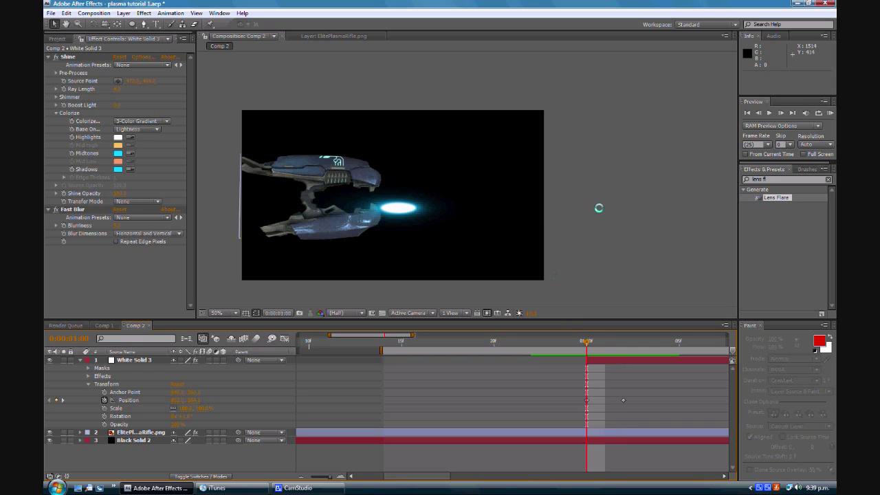
Step: Add an adjustment layer and apply the Lens Flare effect to it
right_click(564, 182)
mouse_move(588, 187)
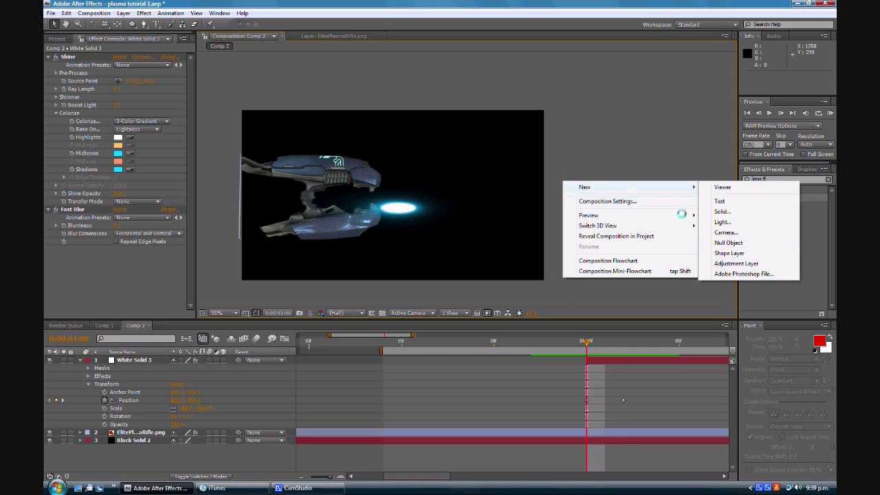
click(733, 263)
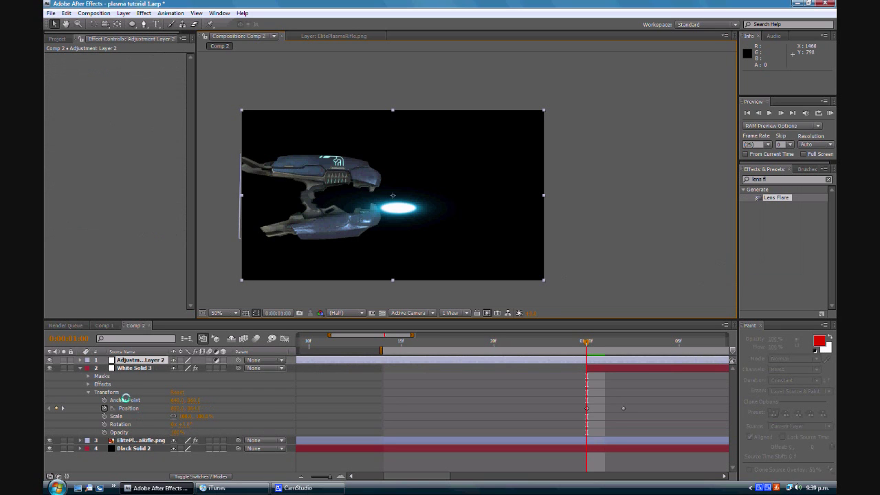
click(79, 367)
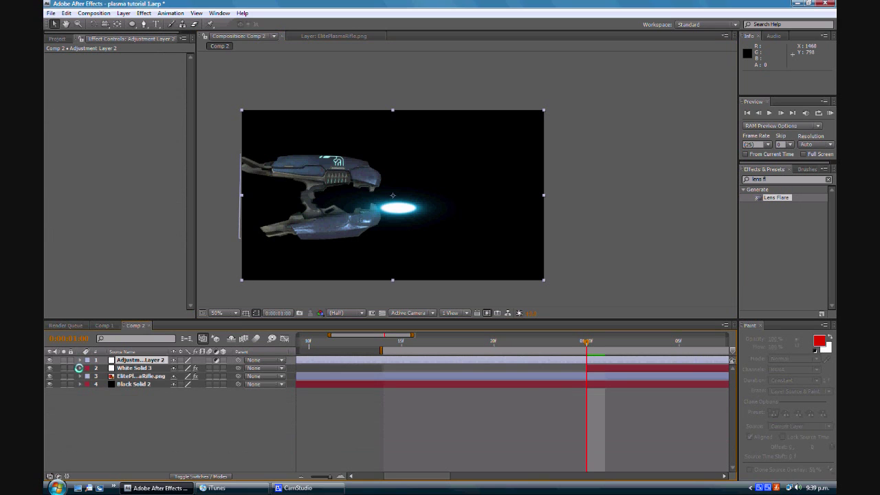
click(756, 179)
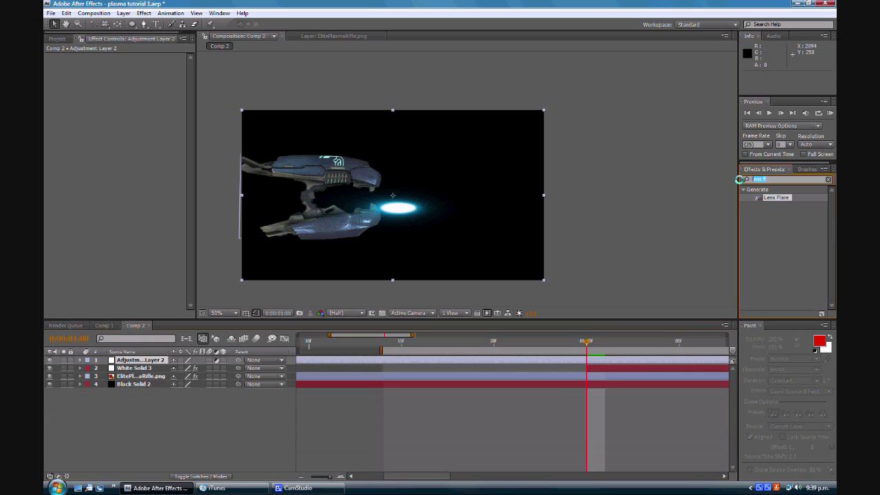
text(lens)
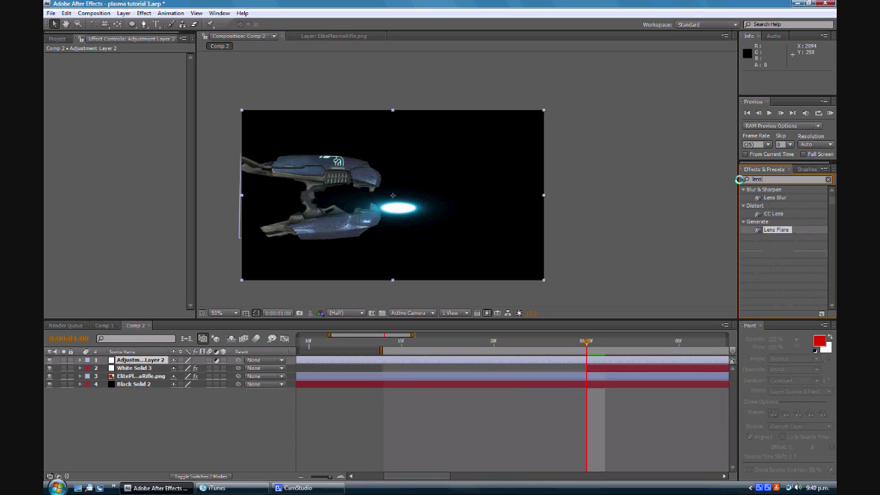
drag(773, 232, 141, 359)
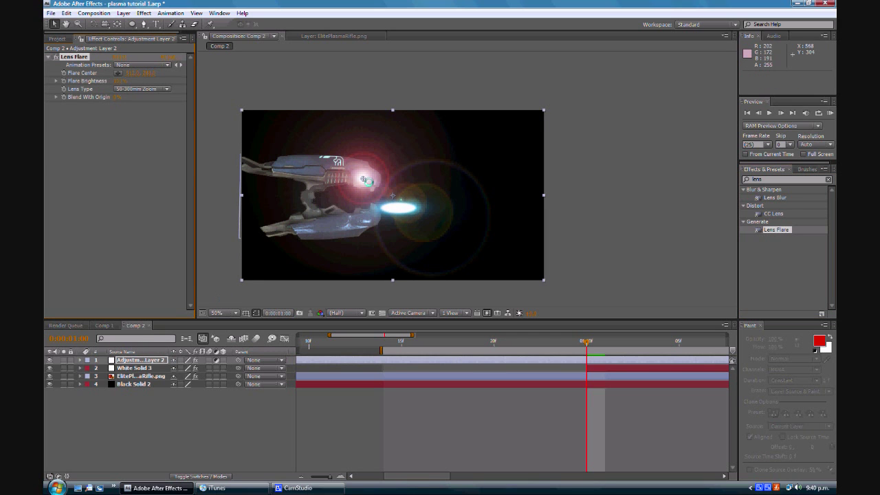
Step: Centre the flare on the plasma bolt and set its Lens Type to 105mm Prime
mouse_move(362, 178)
mouse_down()
mouse_move(389, 199)
mouse_move(376, 204)
mouse_up()
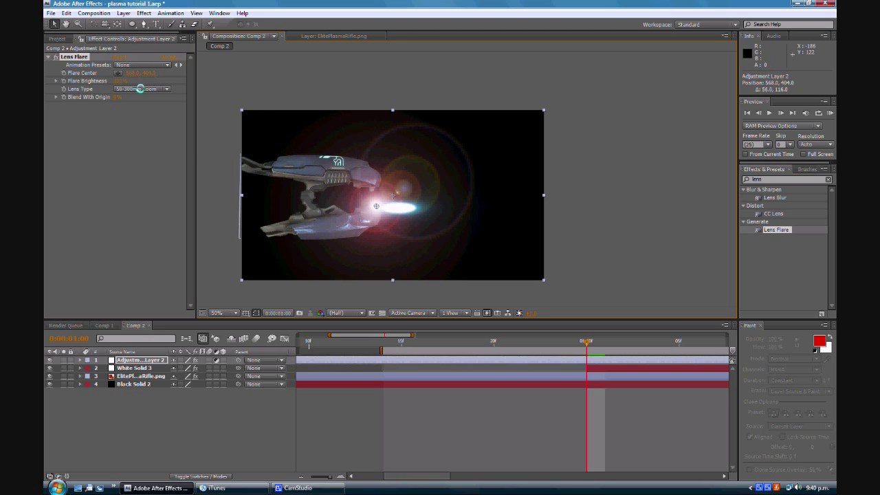
click(157, 89)
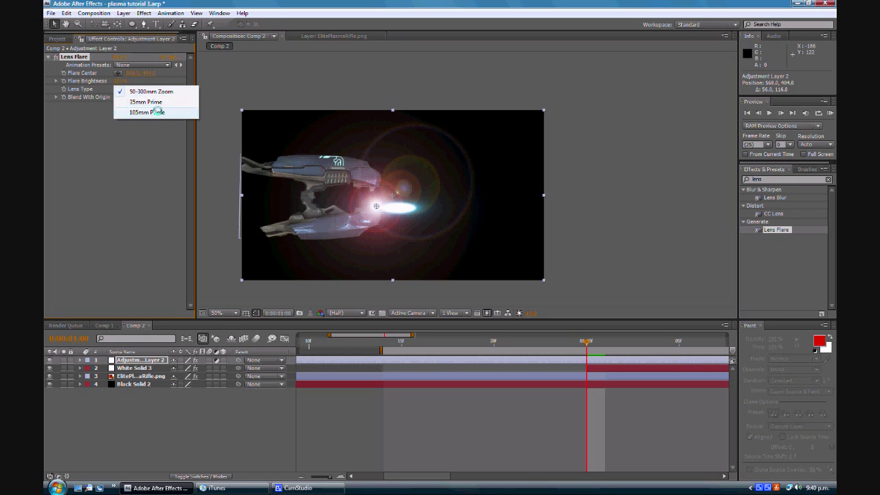
click(157, 111)
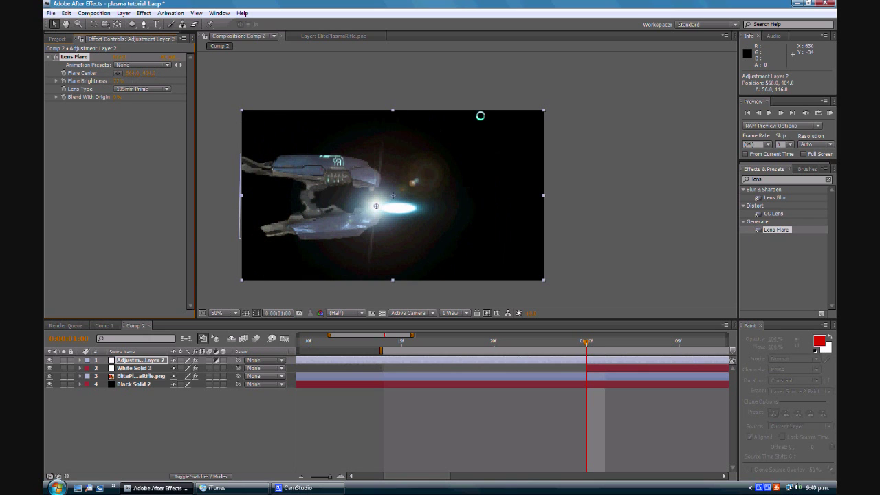
click(623, 117)
drag(363, 124, 396, 112)
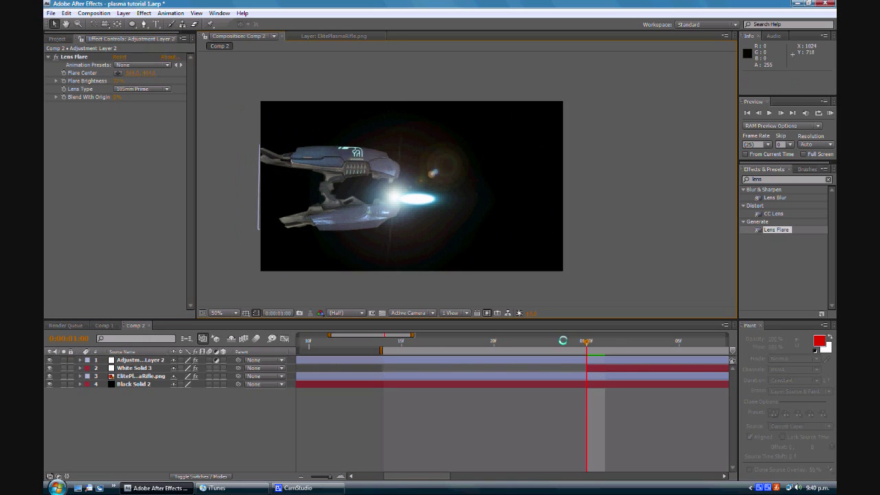
click(593, 367)
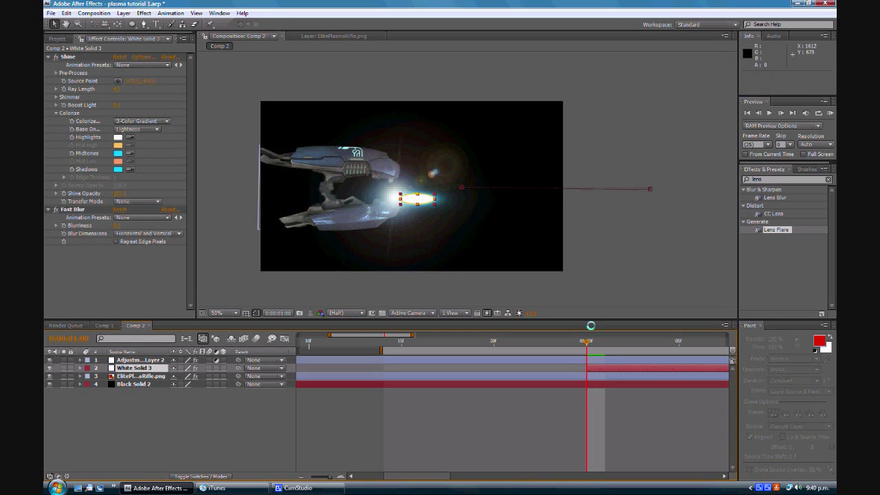
Step: Nudge the White Solid 3 plasma bolt slightly left
click(599, 360)
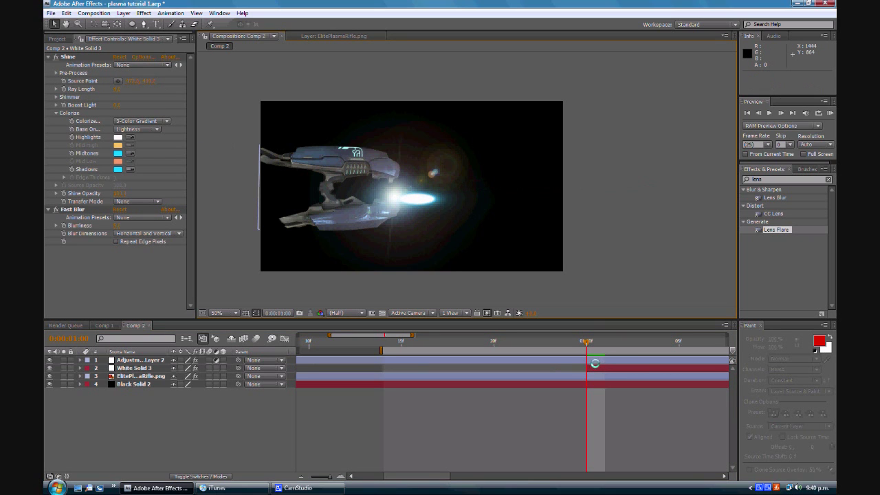
click(596, 369)
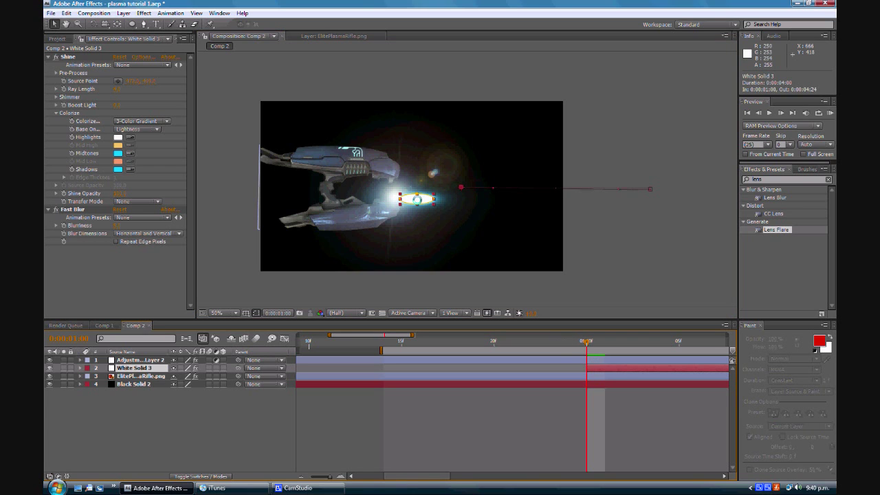
key(Left)
key(Left)
key(Left)
key(Left)
key(Left)
key(Left)
key(Left)
key(Left)
key(Left)
key(Left)
key(Left)
key(Left)
key(Left)
key(Left)
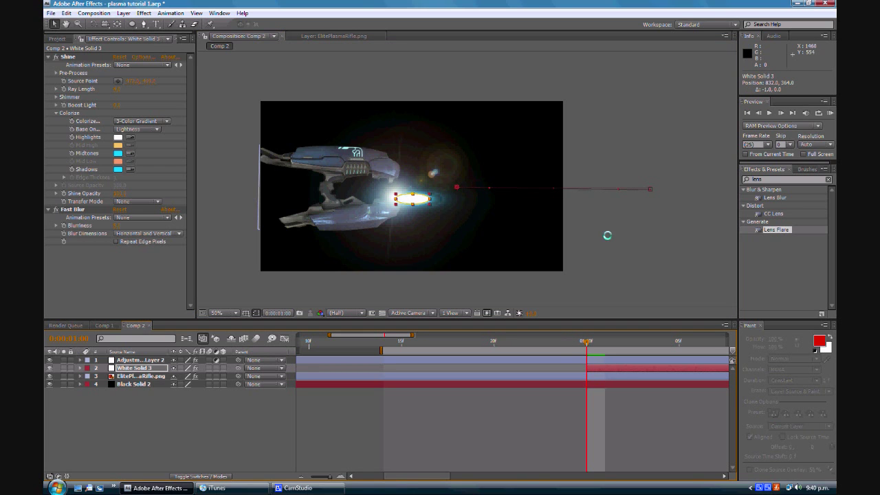
click(603, 237)
drag(492, 312, 521, 301)
Step: Trim Adjustment Layer 2 to start at 0:00:01:00, split at 0:00:01:01, and delete the remainder
click(588, 360)
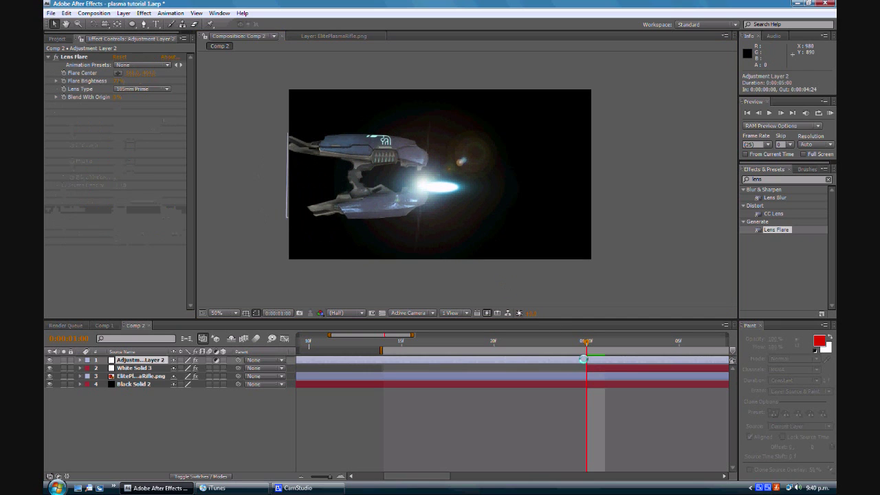
key(Page_Up)
key(Page_Up)
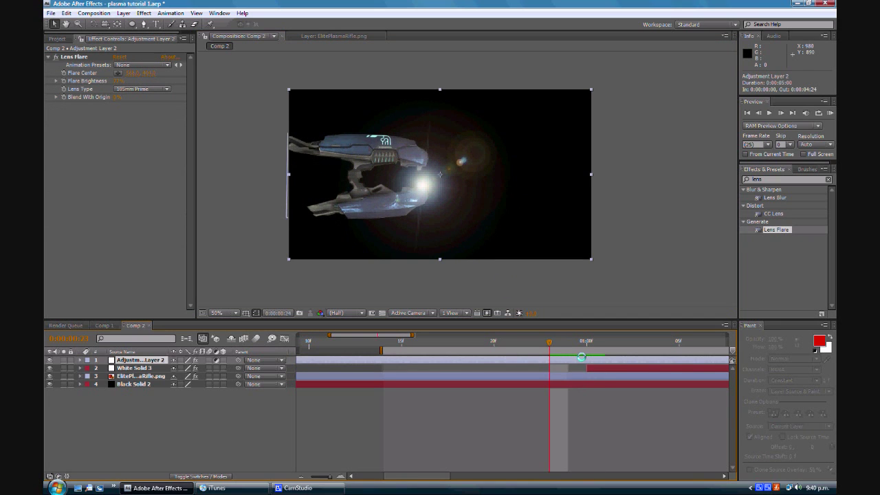
key(Page_Down)
key(Page_Down)
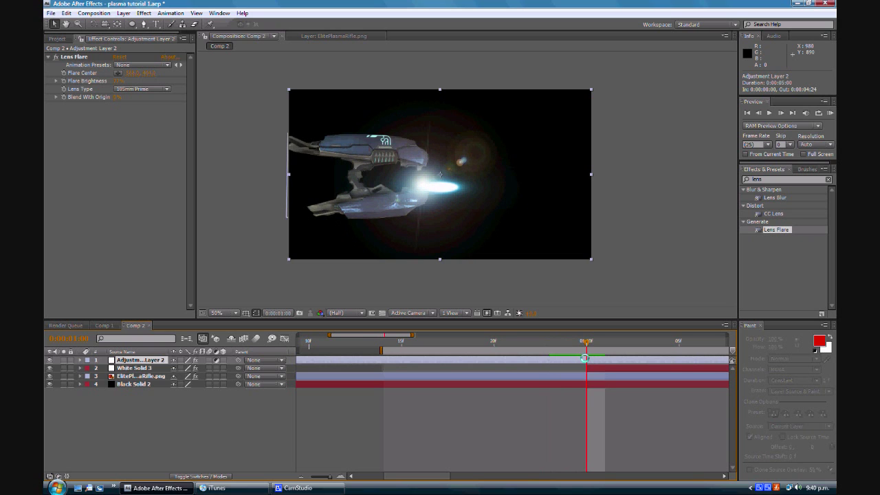
key(alt+bracketleft)
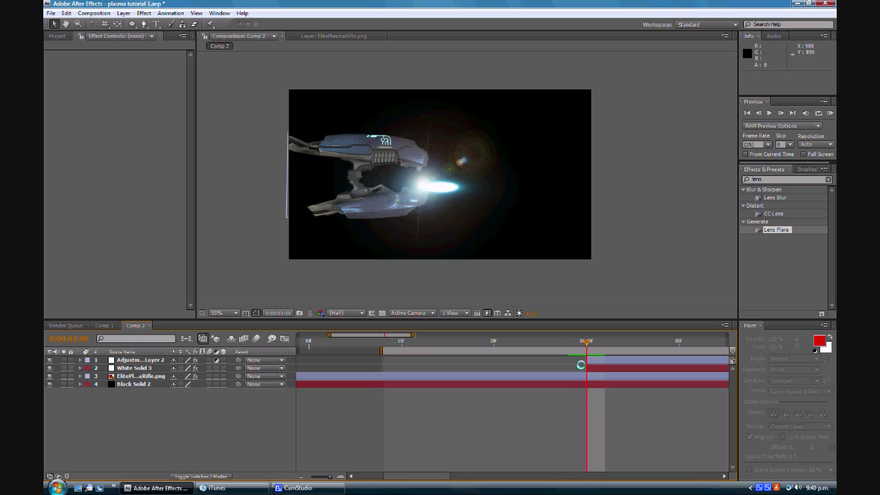
key(Page_Down)
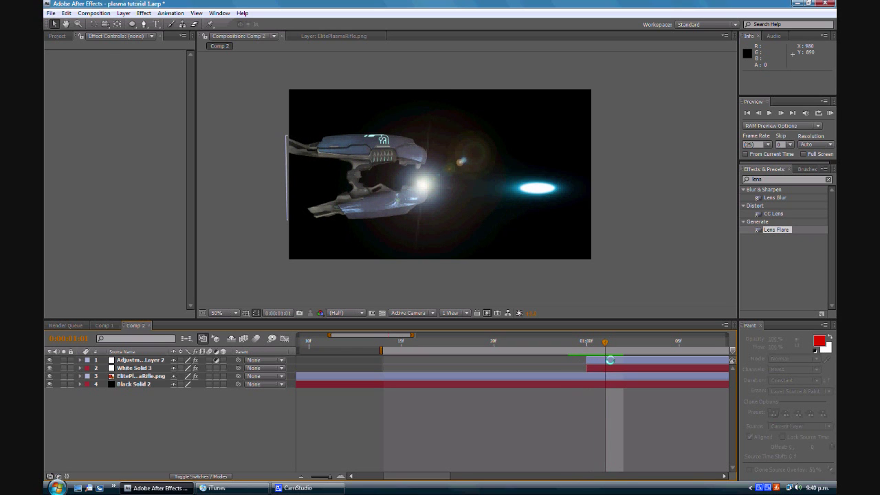
click(609, 360)
key(ctrl+shift+d)
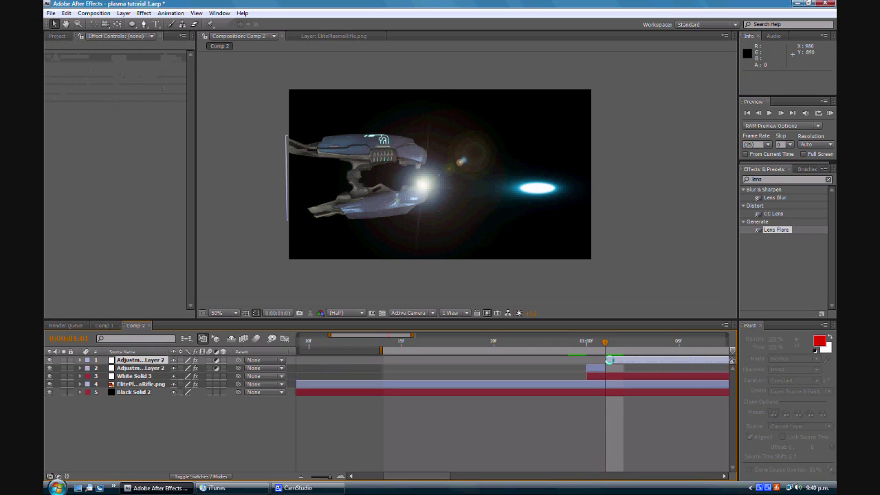
key(Delete)
key(Page_Up)
key(Page_Up)
key(Page_Up)
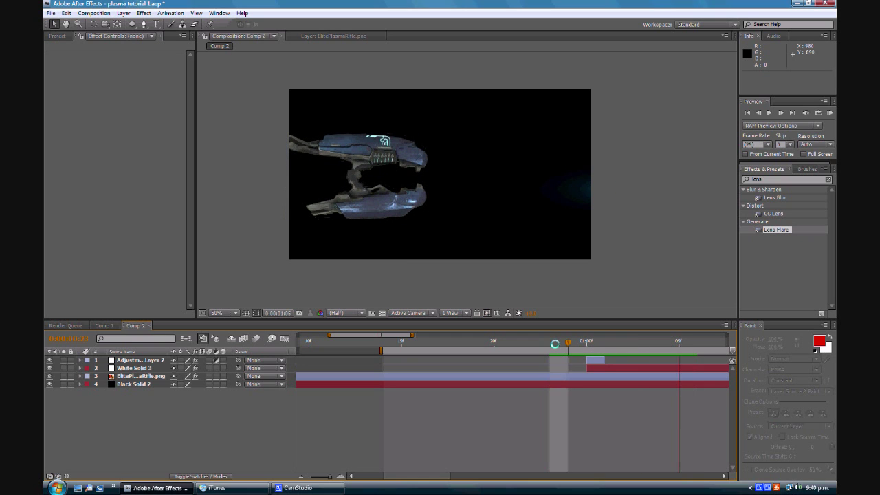
Step: Duplicate the White Solid 3 plasma bolt and start the copy at 0:00:01:03
click(586, 343)
click(587, 367)
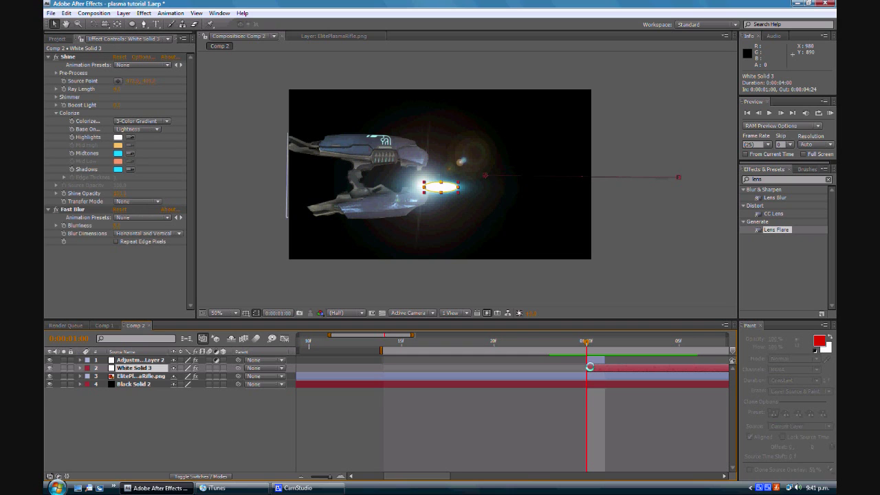
key(ctrl+d)
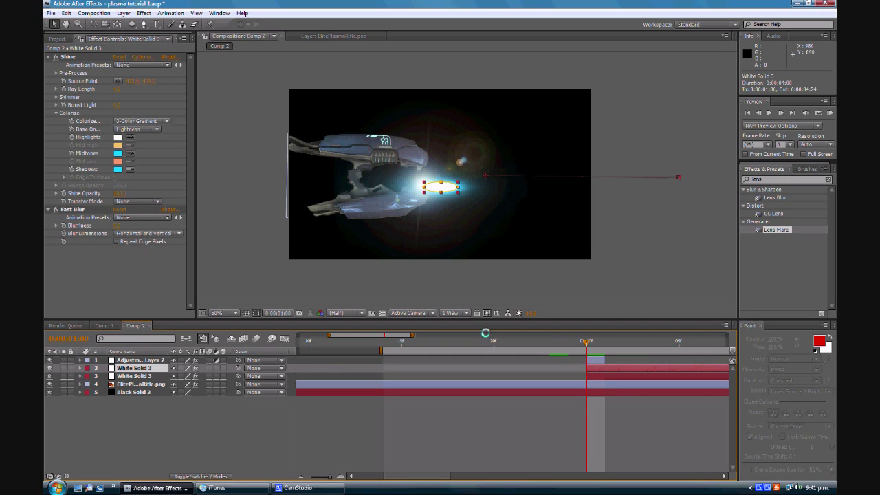
key(Page_Down)
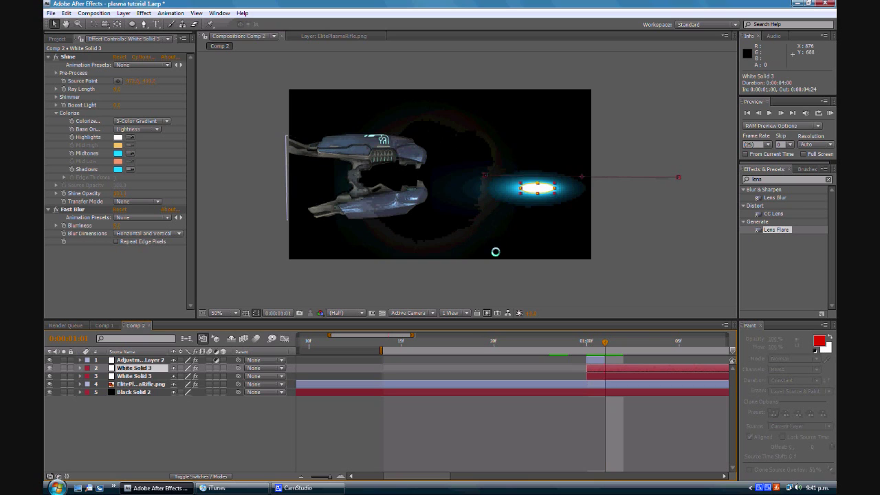
key(Page_Down)
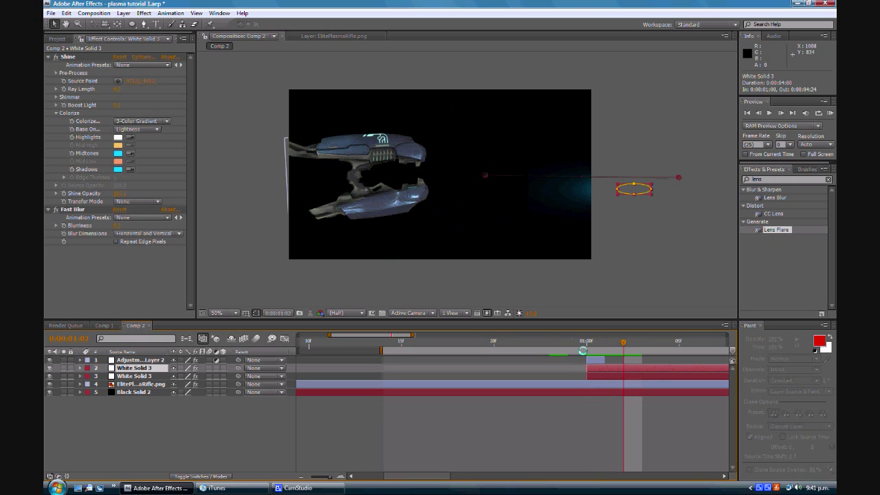
key(Page_Down)
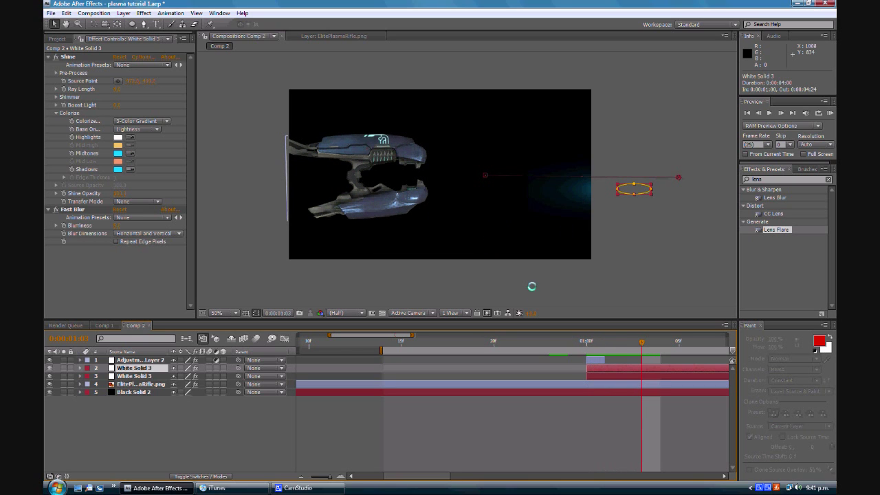
drag(604, 364, 652, 368)
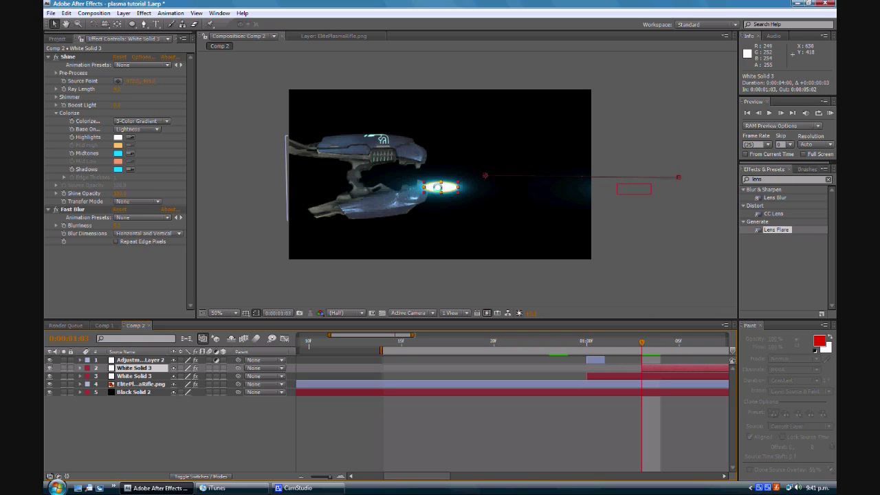
Step: Reposition the second bolt at the muzzle and raise its later position in line
drag(440, 186, 431, 170)
key(Page_Down)
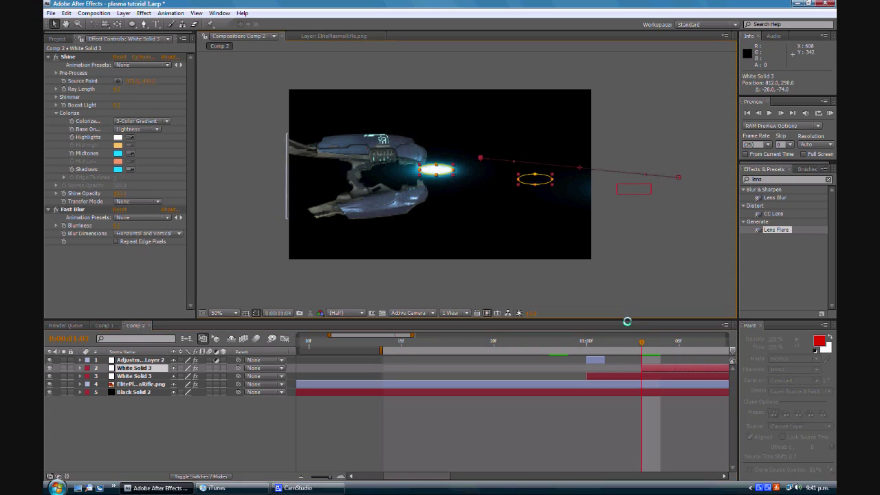
key(Page_Down)
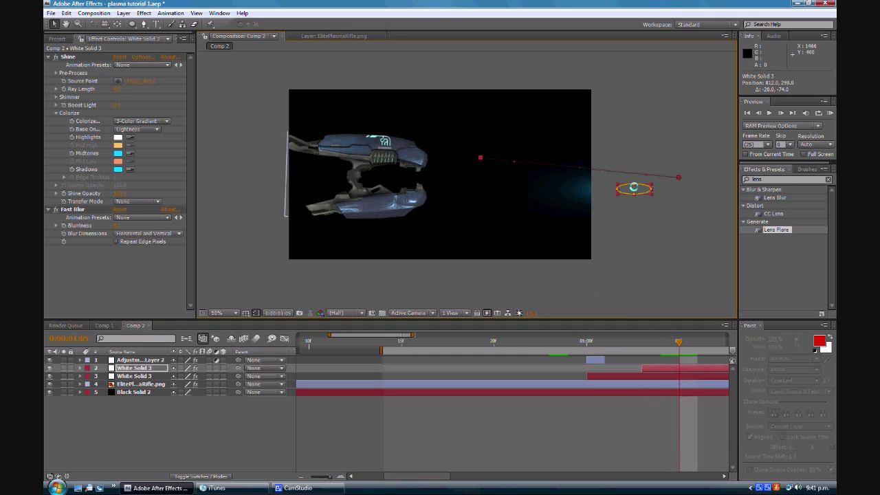
drag(631, 190, 630, 172)
Step: Duplicate the lens flare adjustment layer, start it at 0:00:01:03, and centre its flare on the second bolt
click(640, 238)
click(591, 360)
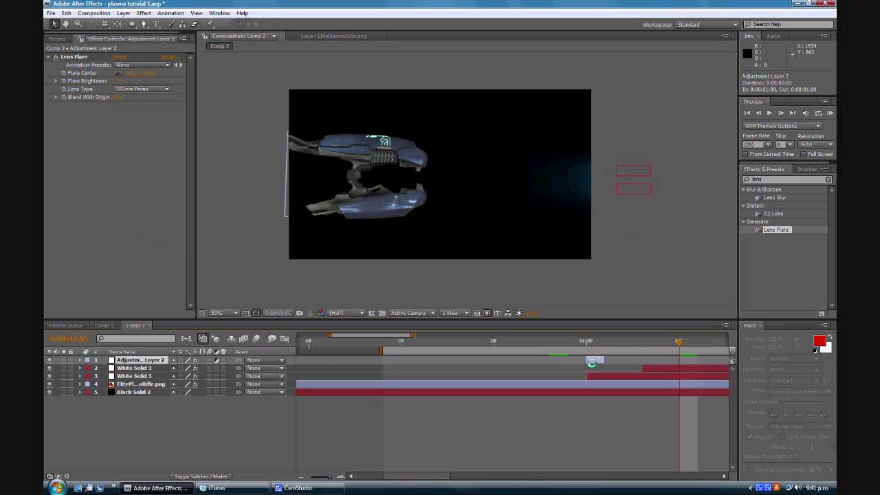
key(ctrl+d)
drag(592, 360, 653, 364)
click(641, 341)
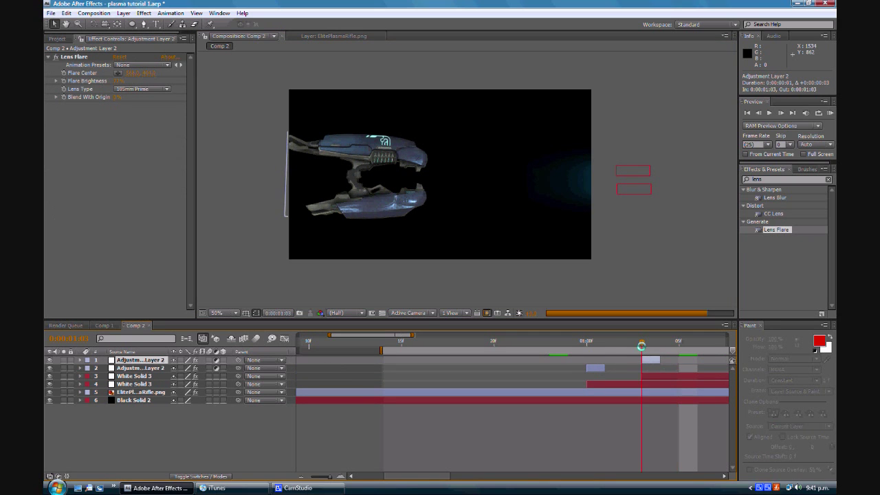
click(74, 56)
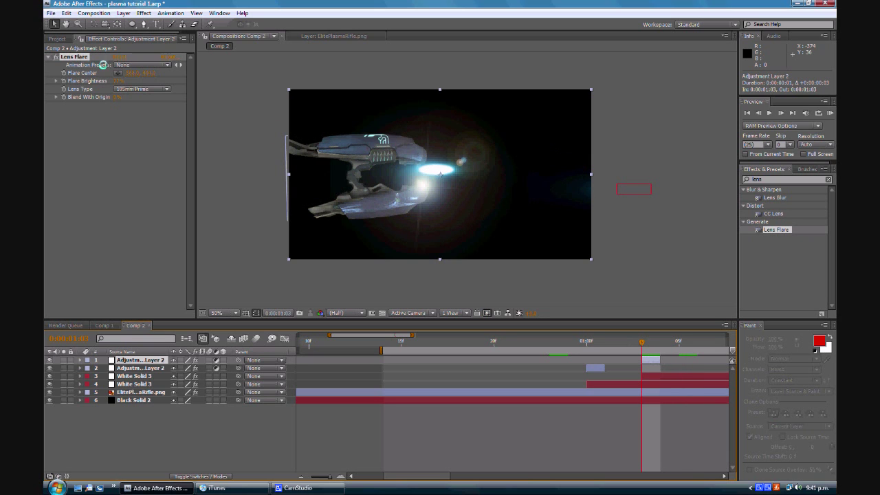
drag(422, 183, 420, 166)
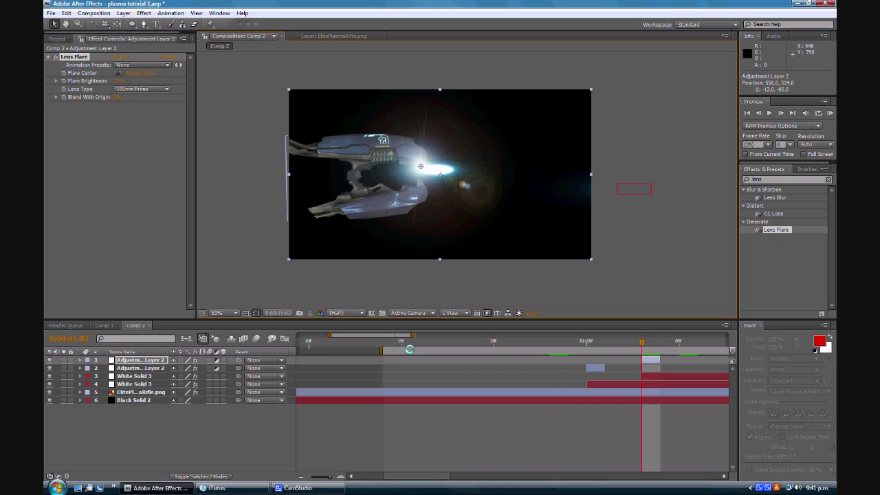
Step: Narrow the work area to 0:00:00:23–0:00:01:02 around the shots
drag(409, 349, 558, 350)
drag(329, 475, 325, 475)
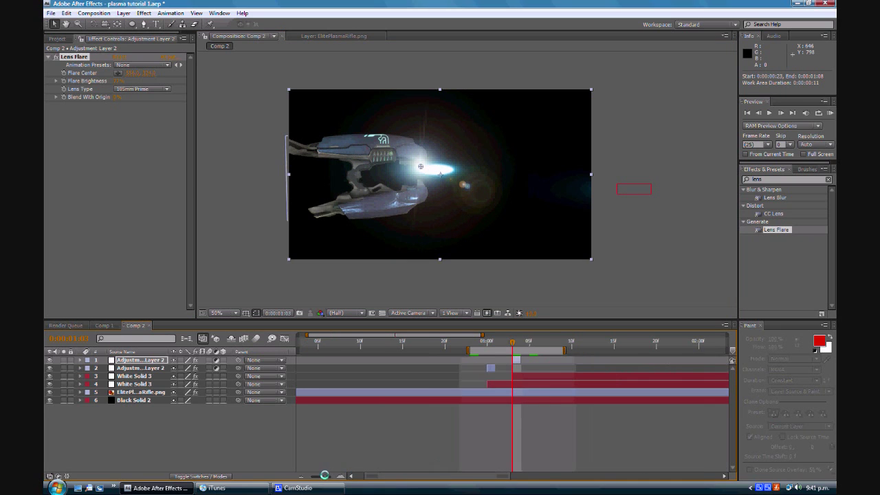
drag(561, 350, 518, 349)
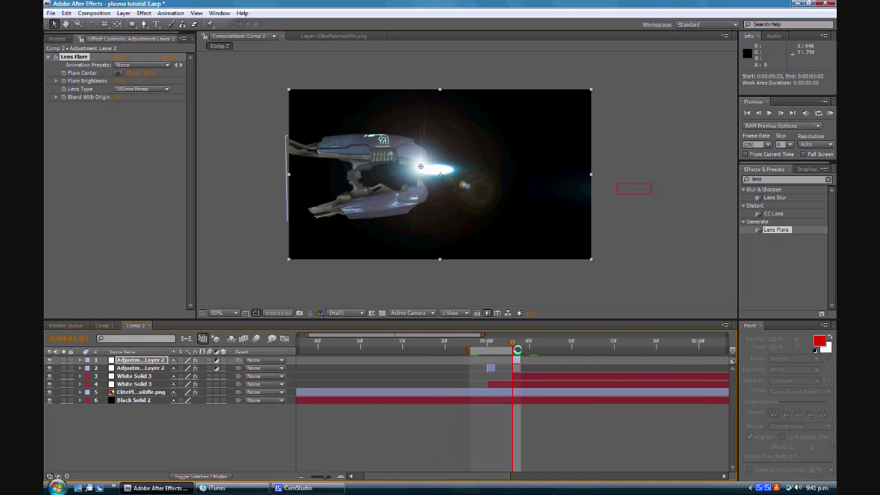